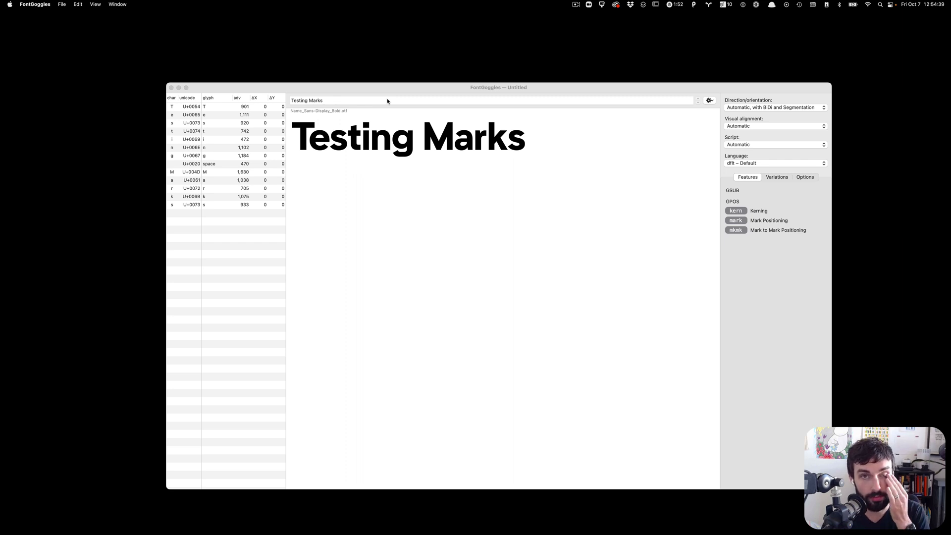
- Delete 'Marks' and clear the test text, then type 'font goggles' and clear it again
{"action": "double_click", "coordinate": [387, 100]}
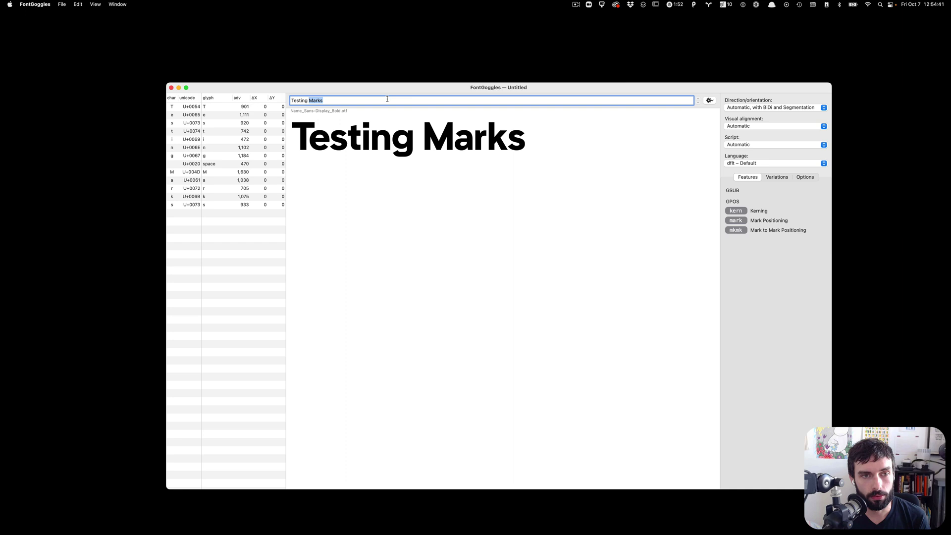
{"action": "key", "text": "BackSpace"}
{"action": "key", "text": "BackSpace"}
{"action": "key", "text": "BackSpace"}
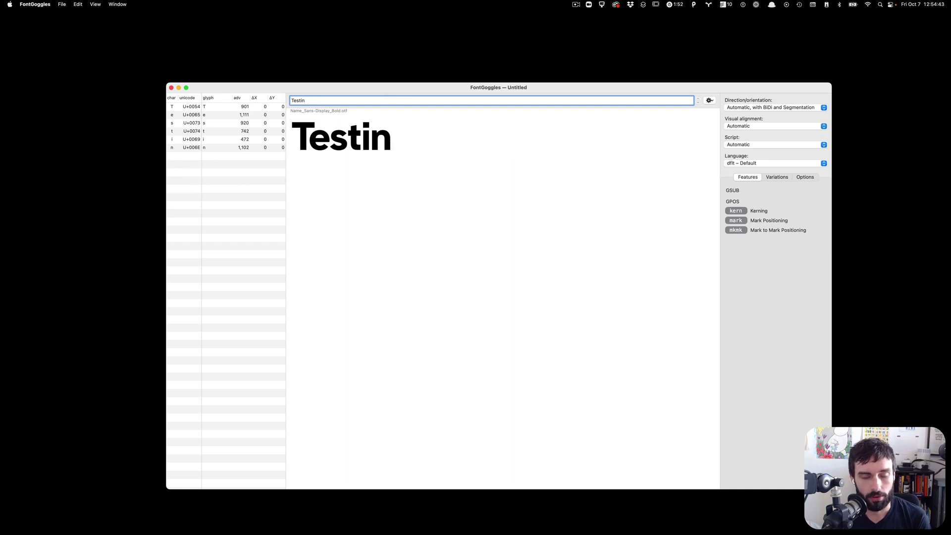
{"action": "key", "text": "super+a"}
{"action": "key", "text": "BackSpace"}
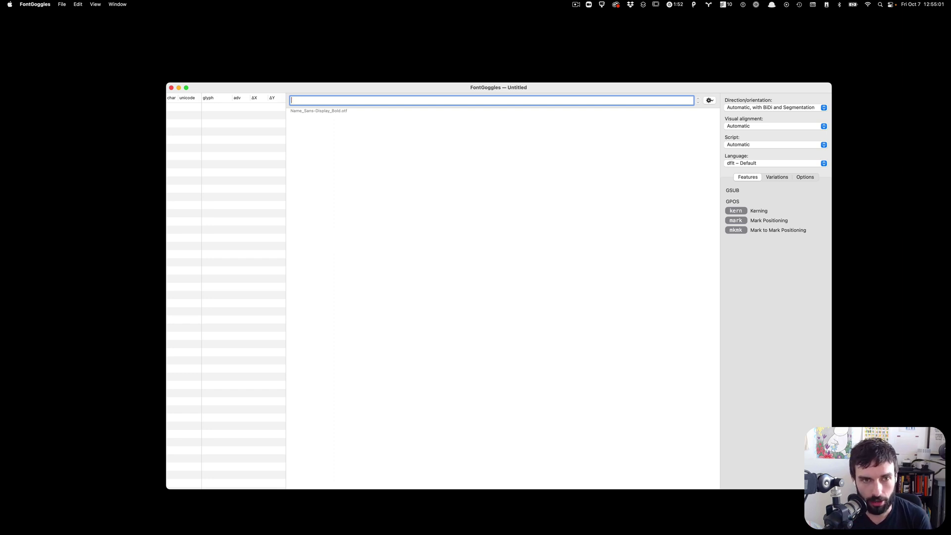
{"action": "type", "text": "font gog"}
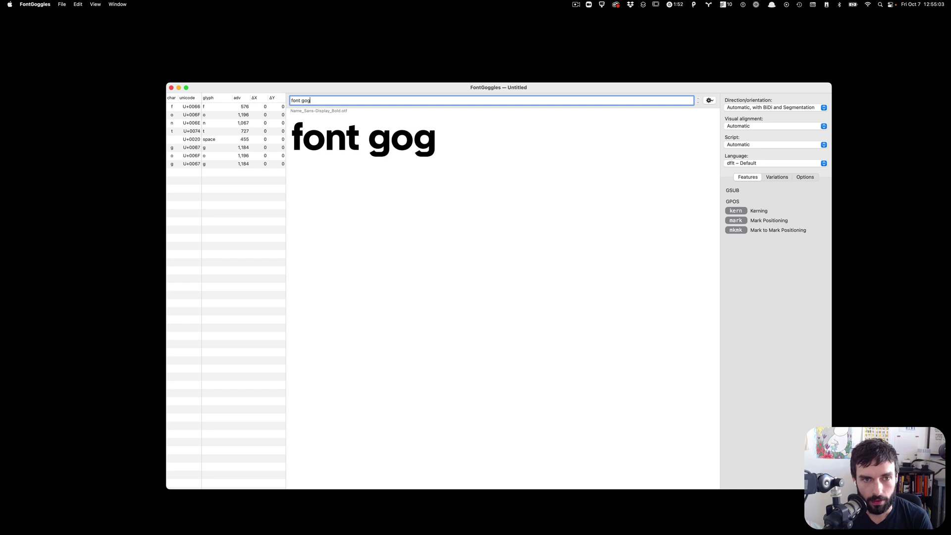
{"action": "type", "text": "gles"}
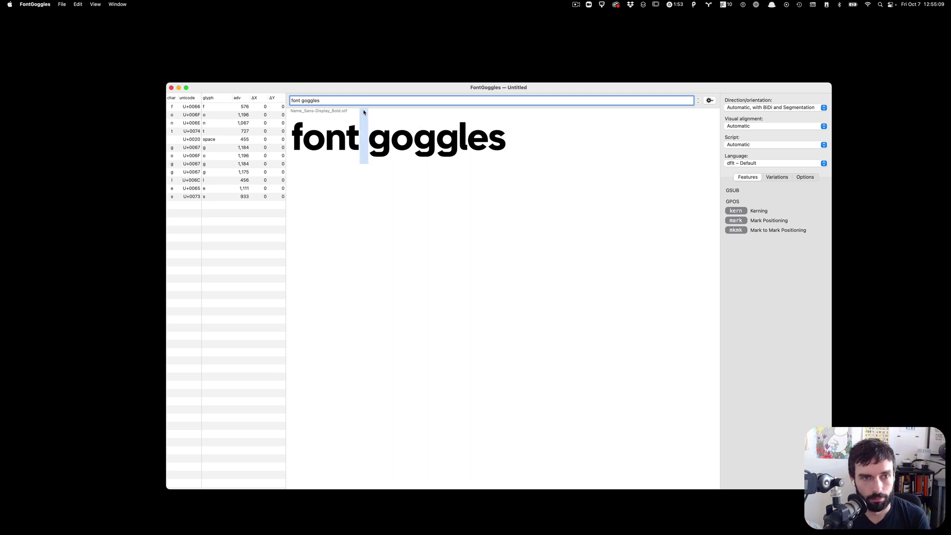
{"action": "key", "text": "super+a"}
{"action": "key", "text": "BackSpace"}
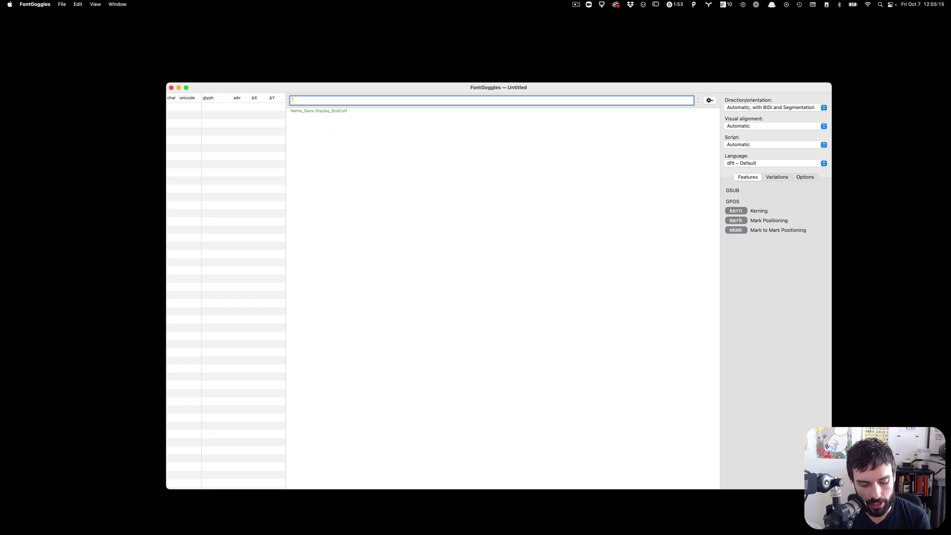
- Enter 'é ú ´r' as the test text using dead keys, then switch to Safari
{"action": "type", "text": "é"}
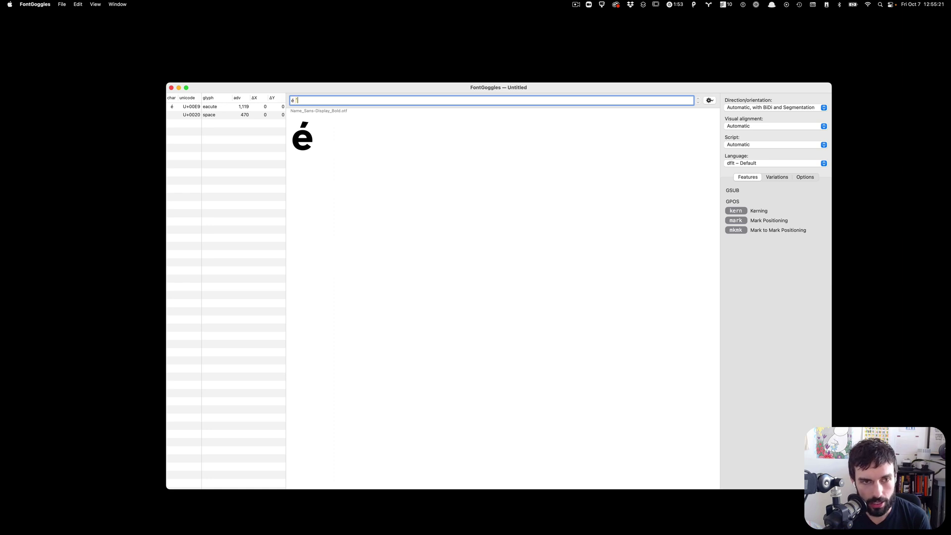
{"action": "type", "text": " ú"}
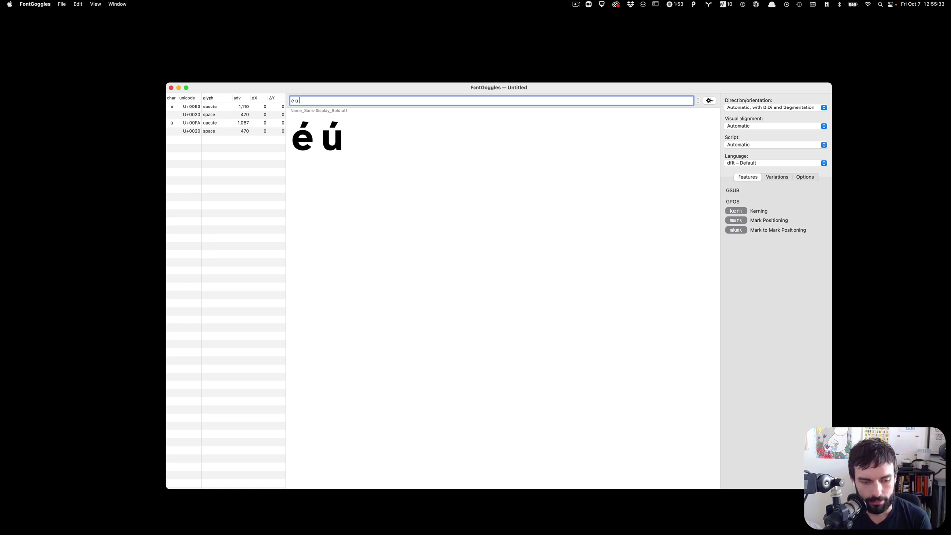
{"action": "type", "text": "´r"}
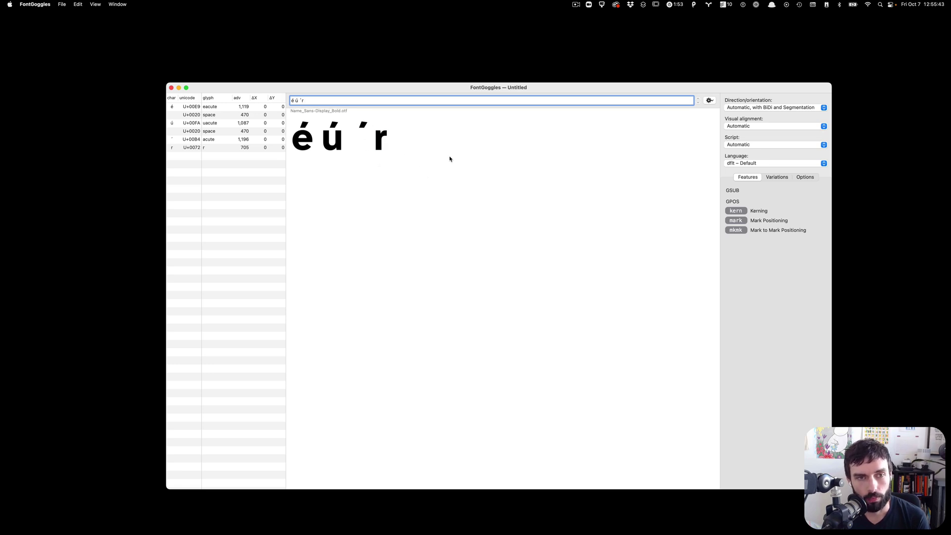
{"action": "key", "text": "super+Tab"}
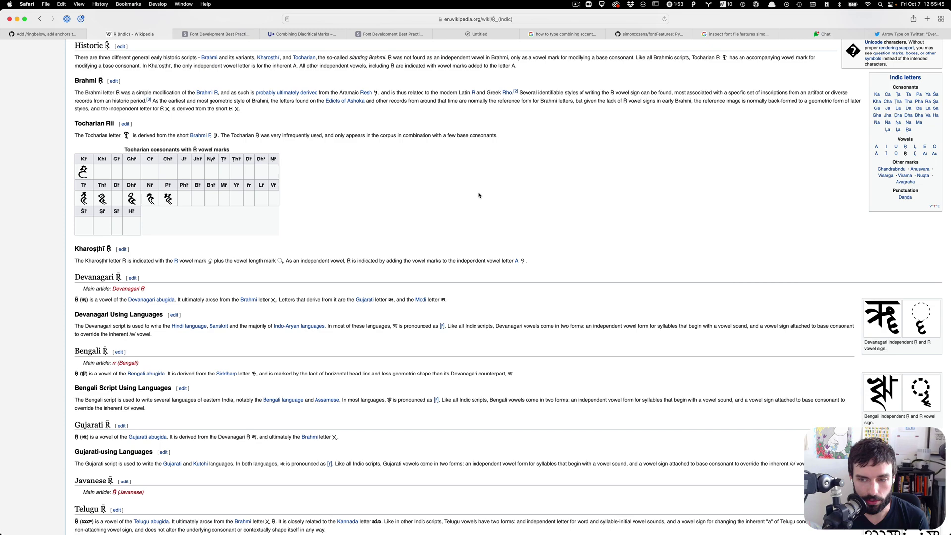
- Copy the Ṝ letter from the Wikipedia article title and return to FontGoggles
{"action": "scroll", "coordinate": [472, 200], "scroll_direction": "up", "scroll_amount": 1}
{"action": "scroll", "coordinate": [482, 200], "scroll_direction": "up", "scroll_amount": 10}
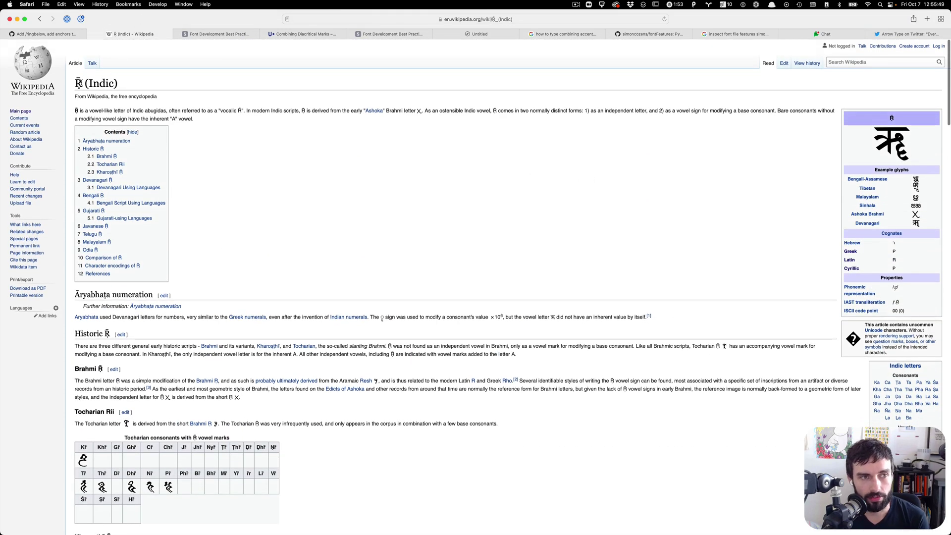
{"action": "left_click_drag", "start_coordinate": [83, 83], "coordinate": [75, 84]}
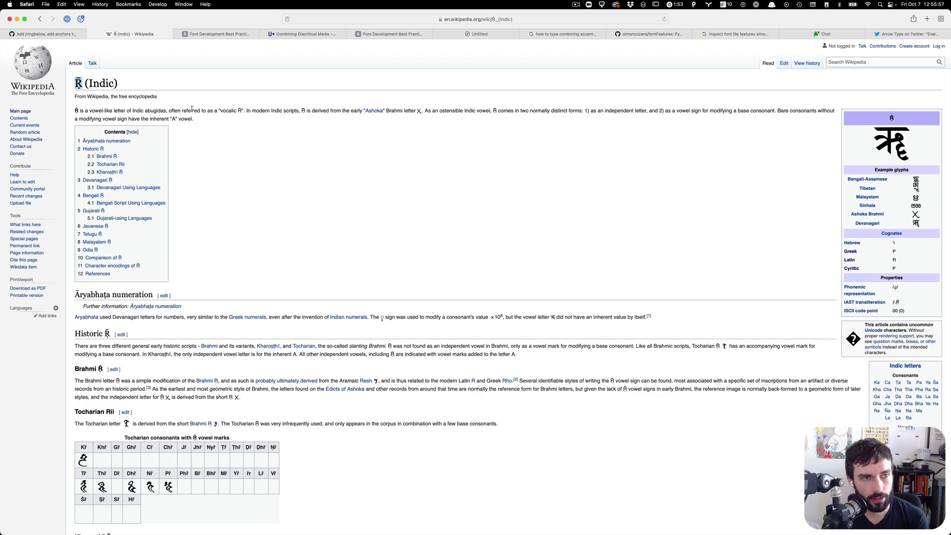
{"action": "key", "text": "super+Tab"}
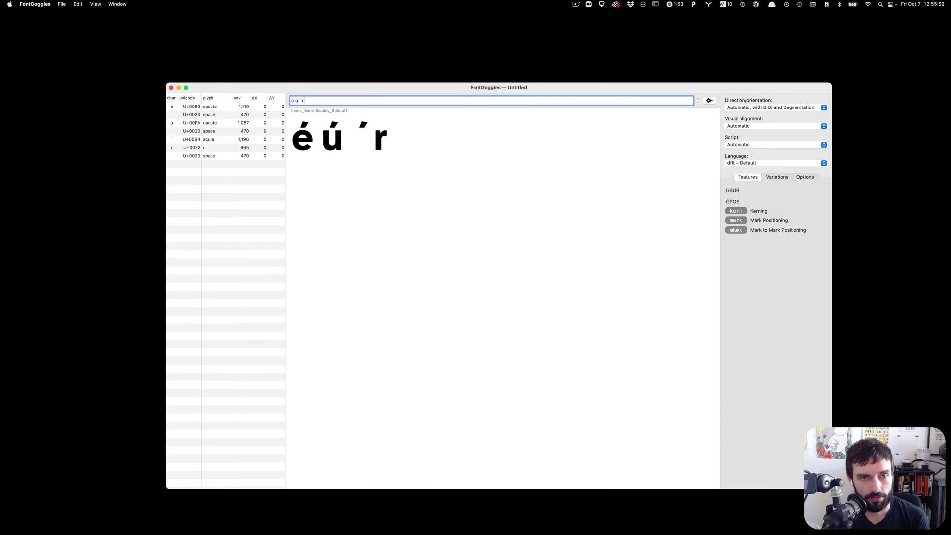
- Paste the Ṝ letter at the end of the test text
{"action": "type", "text": "Ṝ"}
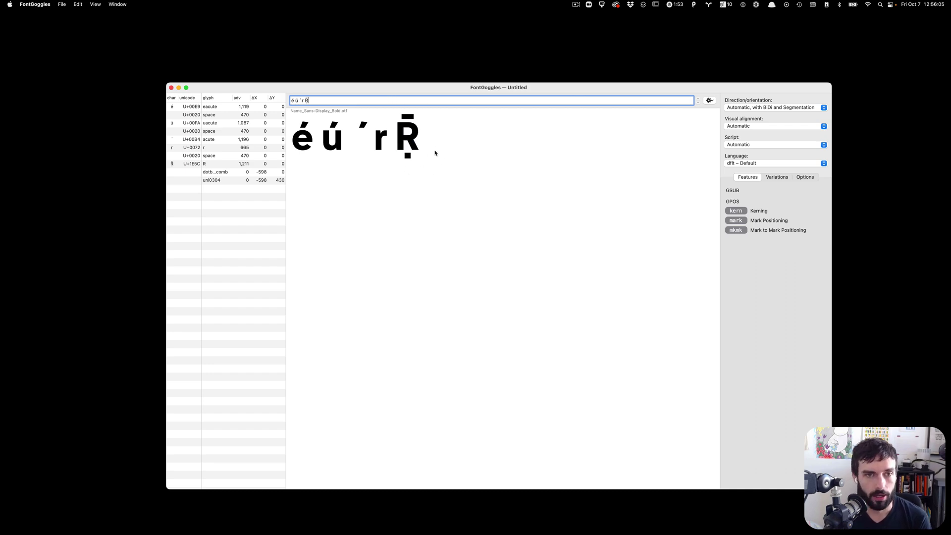
{"action": "key", "text": "super+Tab"}
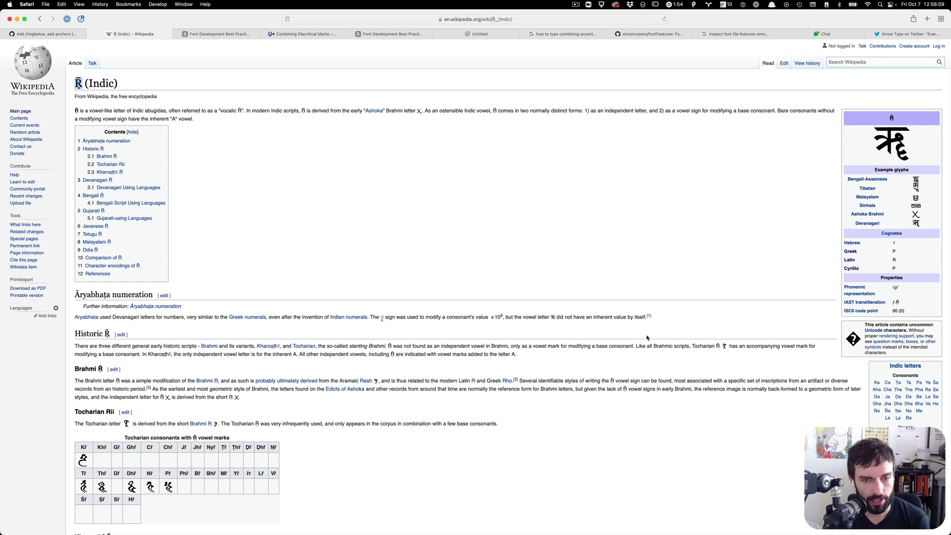
{"action": "key", "text": "super+Tab"}
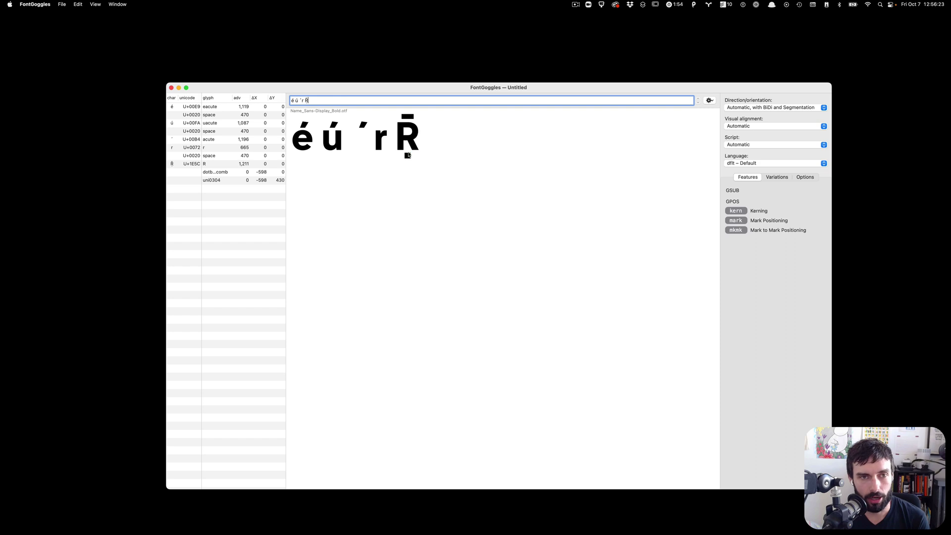
- Undo the accidental clear of the test line and append a plain R for comparison
{"action": "triple_click", "coordinate": [393, 102]}
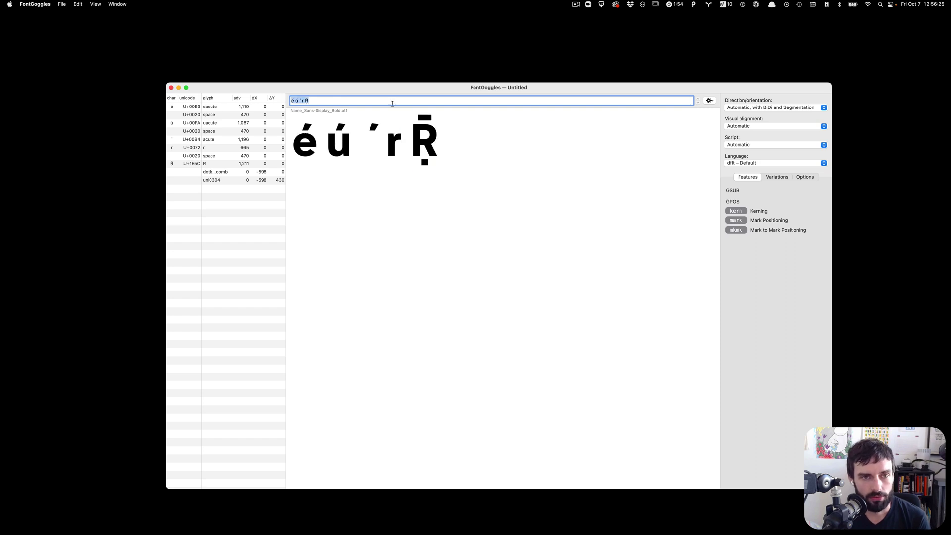
{"action": "key", "text": "BackSpace"}
{"action": "key", "text": "super+z"}
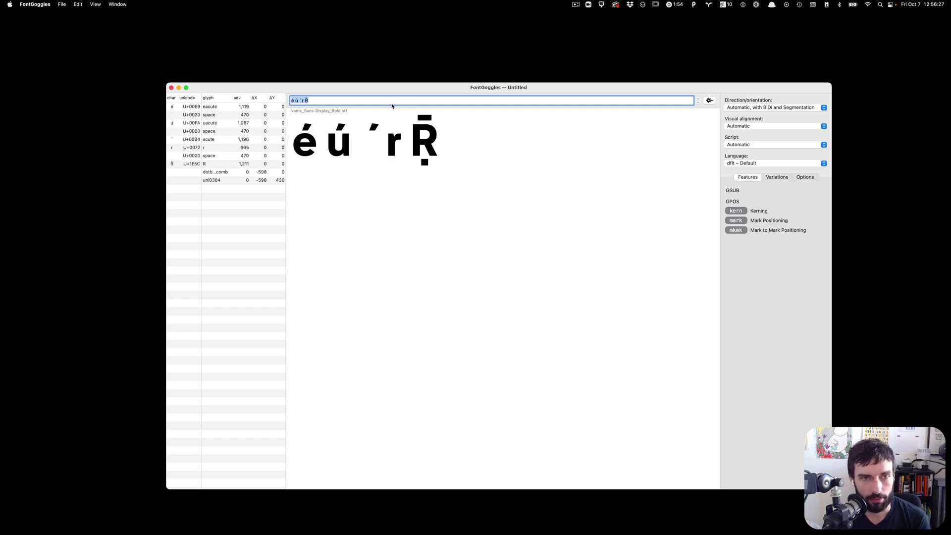
{"action": "key", "text": "Right"}
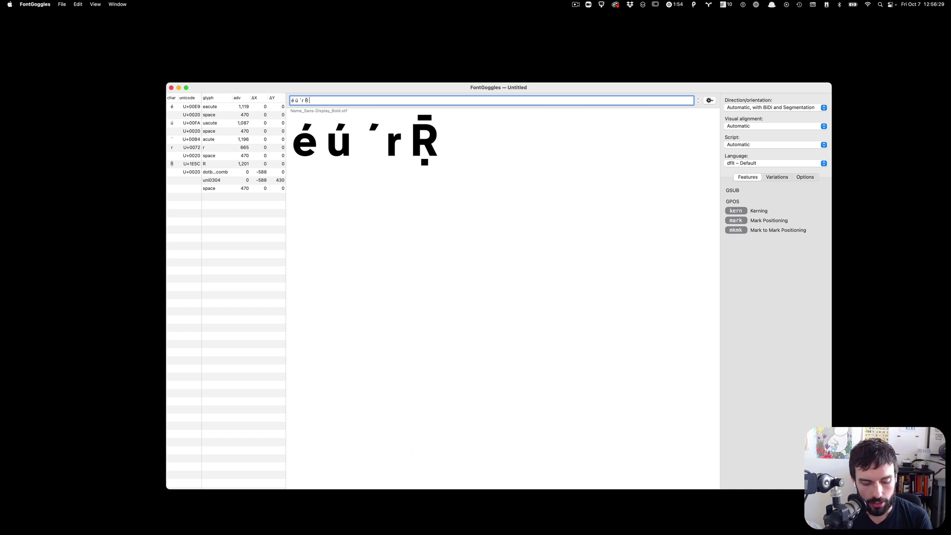
{"action": "type", "text": "R"}
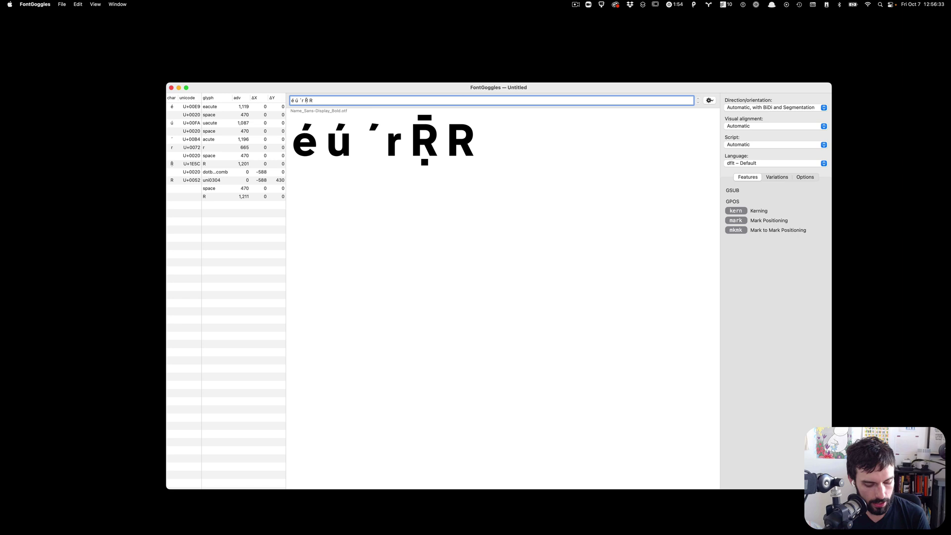
{"action": "key", "text": "ctrl+super+space"}
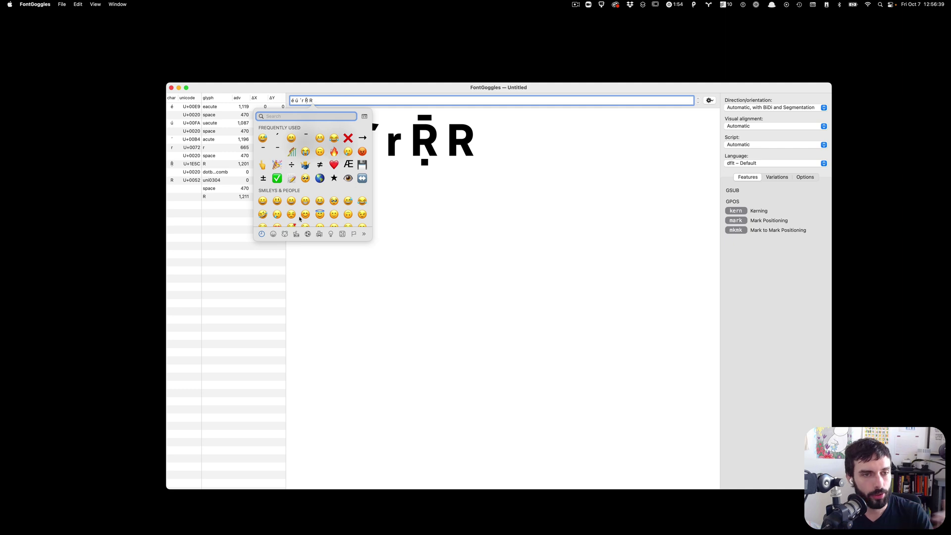
- Expand the picker into the full Character Viewer and search for 'macron'
{"action": "scroll", "coordinate": [316, 168], "scroll_direction": "down", "scroll_amount": 10}
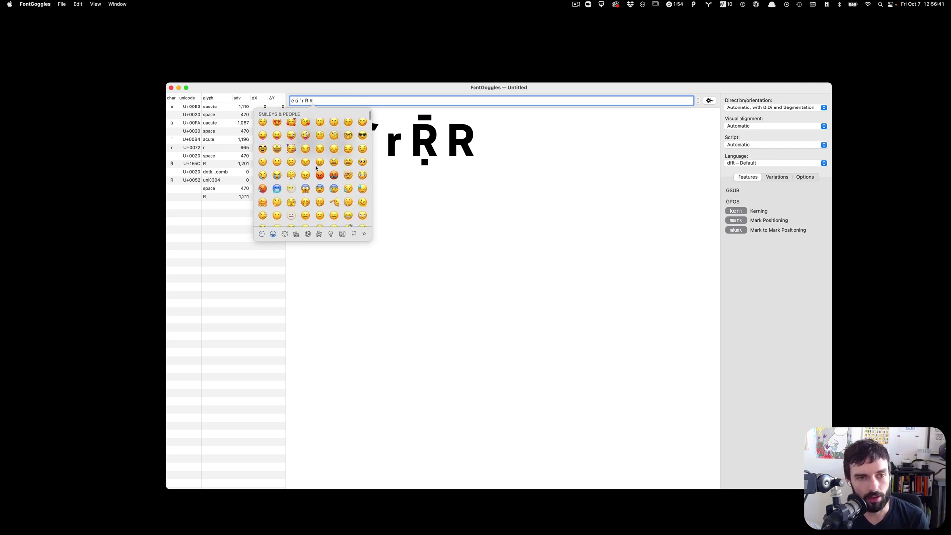
{"action": "scroll", "coordinate": [316, 168], "scroll_direction": "up", "scroll_amount": 10}
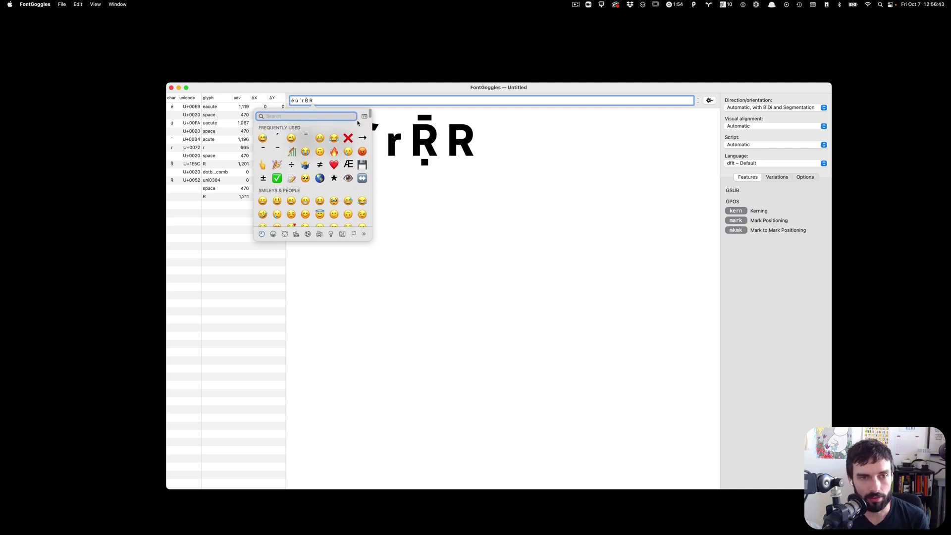
{"action": "left_click", "coordinate": [364, 116]}
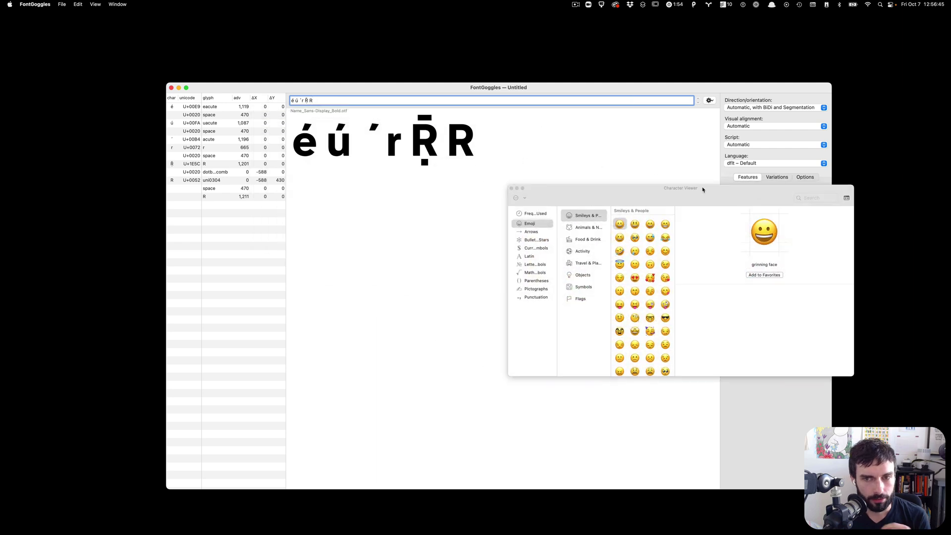
{"action": "left_click_drag", "start_coordinate": [686, 200], "coordinate": [499, 202]}
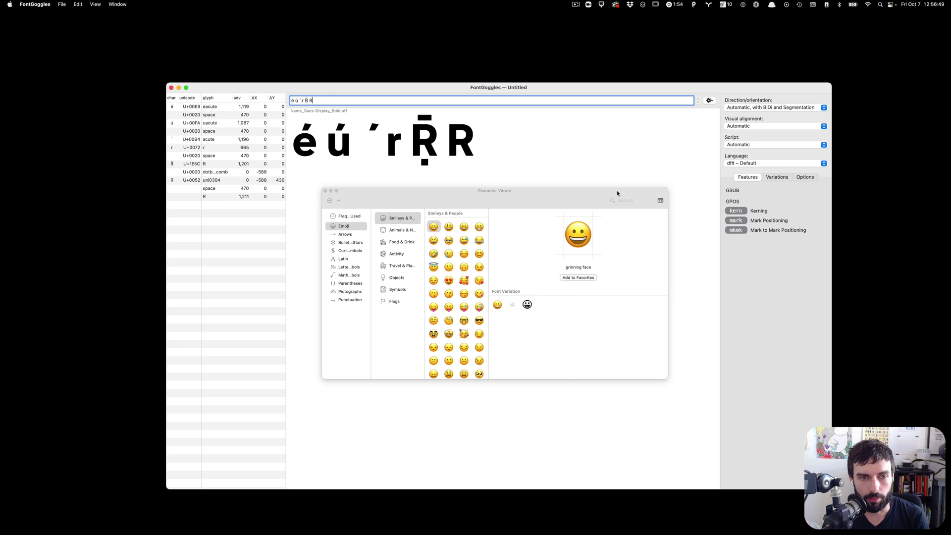
{"action": "left_click", "coordinate": [630, 201]}
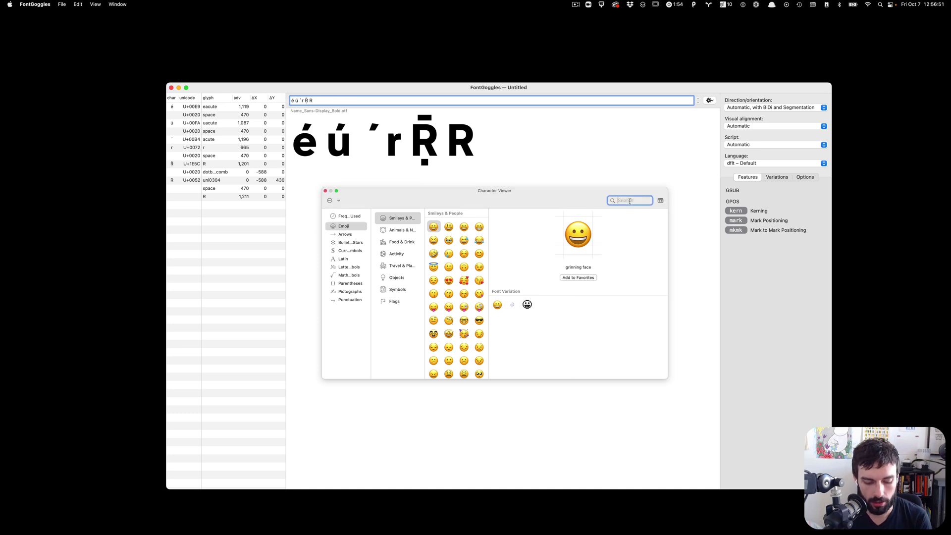
{"action": "type", "text": "macron"}
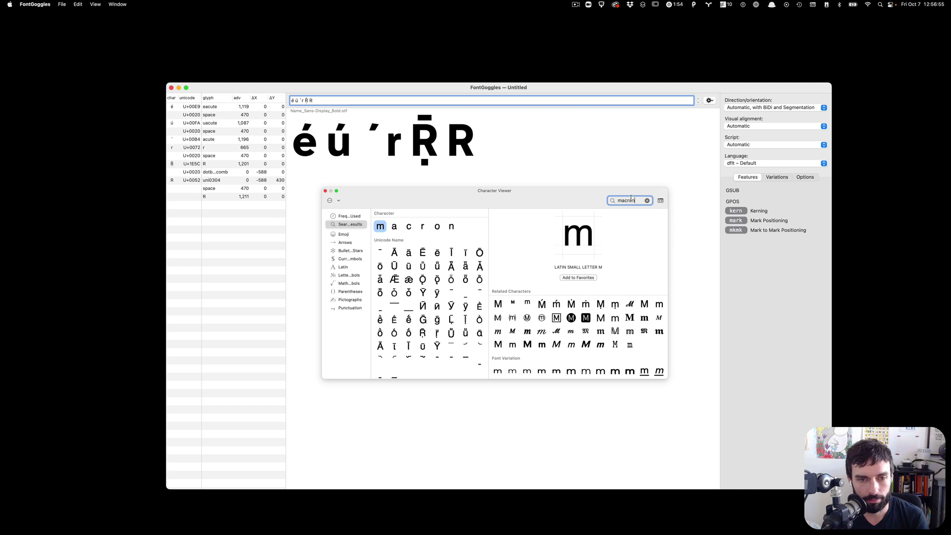
- Drag COMBINING MACRON into the test text after the last R
{"action": "left_click", "coordinate": [481, 294]}
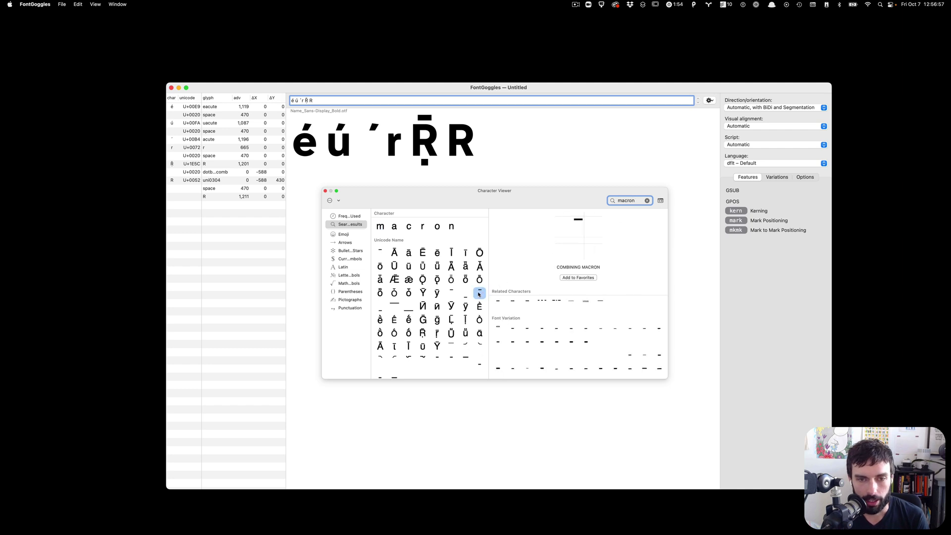
{"action": "left_click", "coordinate": [451, 293]}
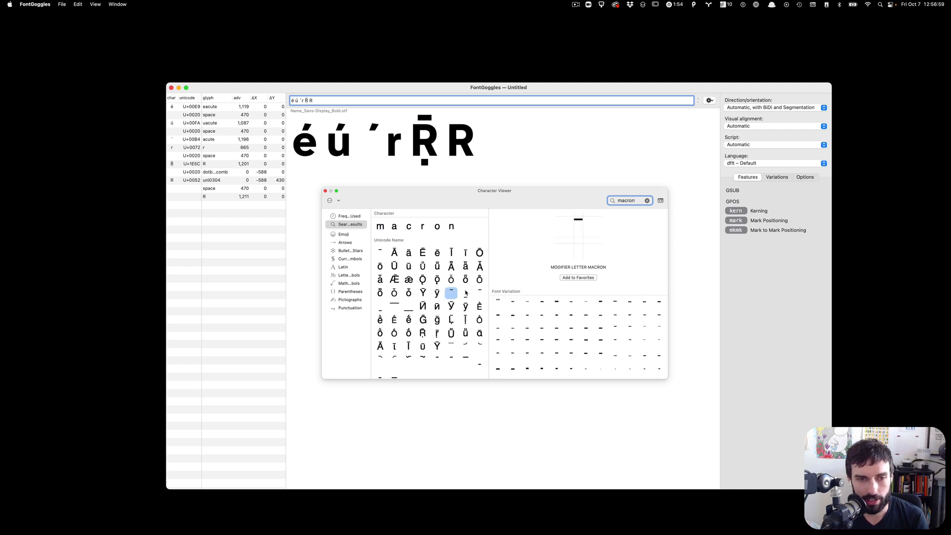
{"action": "left_click", "coordinate": [381, 252]}
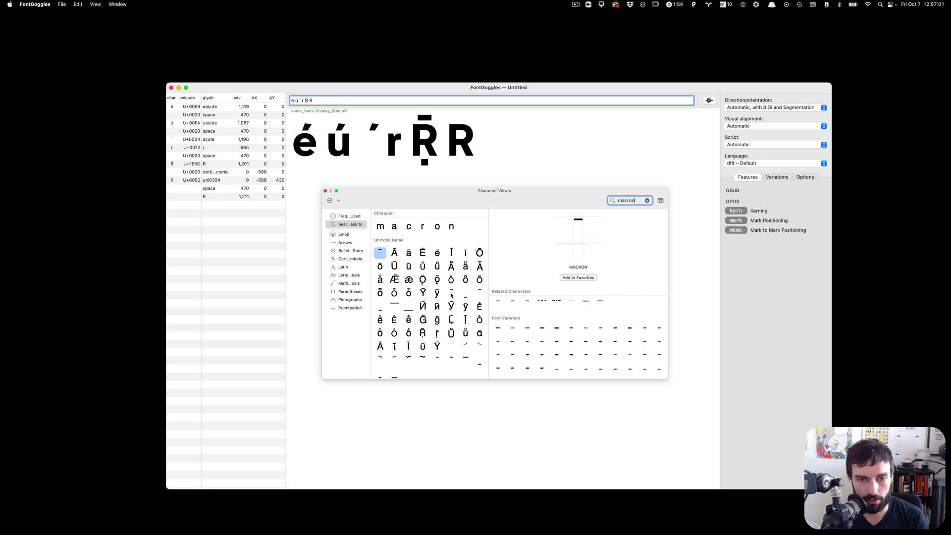
{"action": "left_click", "coordinate": [451, 294]}
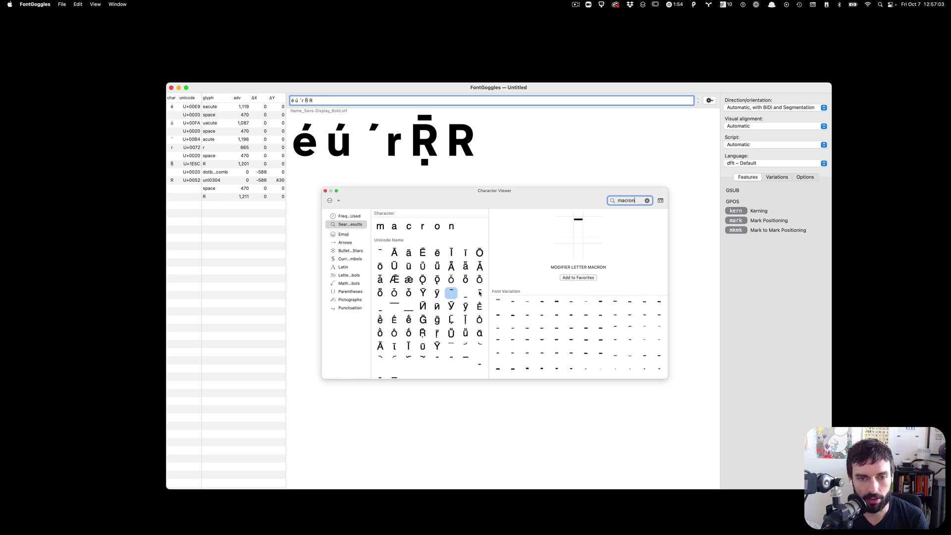
{"action": "left_click", "coordinate": [479, 294]}
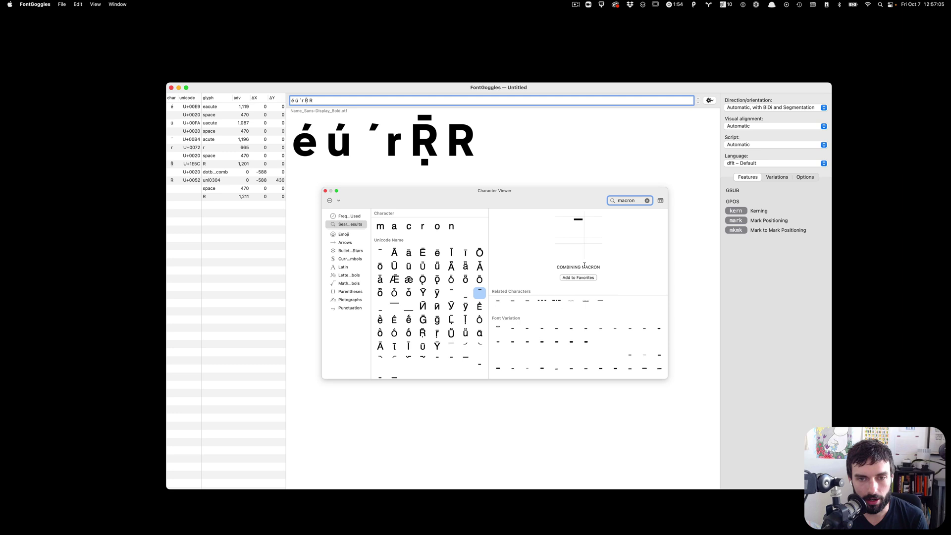
{"action": "left_click_drag", "start_coordinate": [482, 294], "coordinate": [459, 121]}
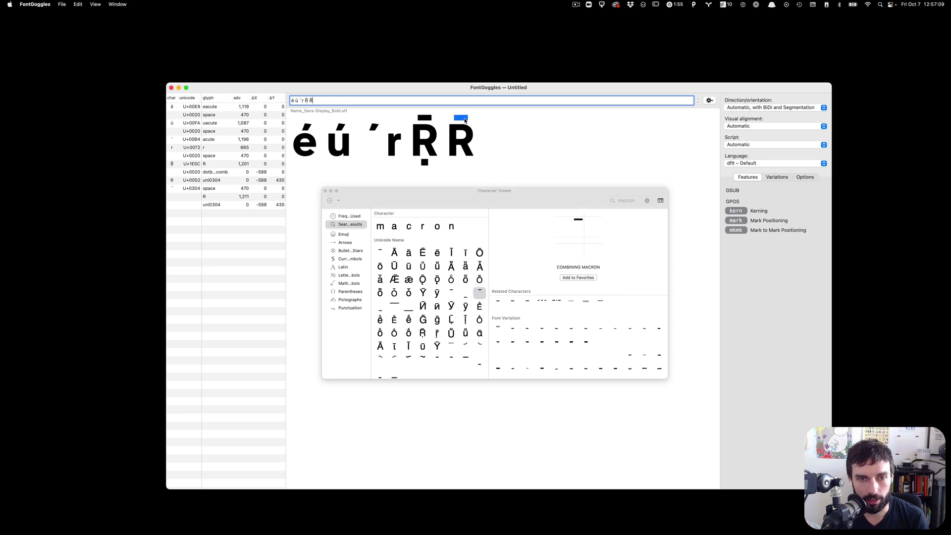
{"action": "left_click", "coordinate": [626, 200]}
{"action": "double_click", "coordinate": [626, 200]}
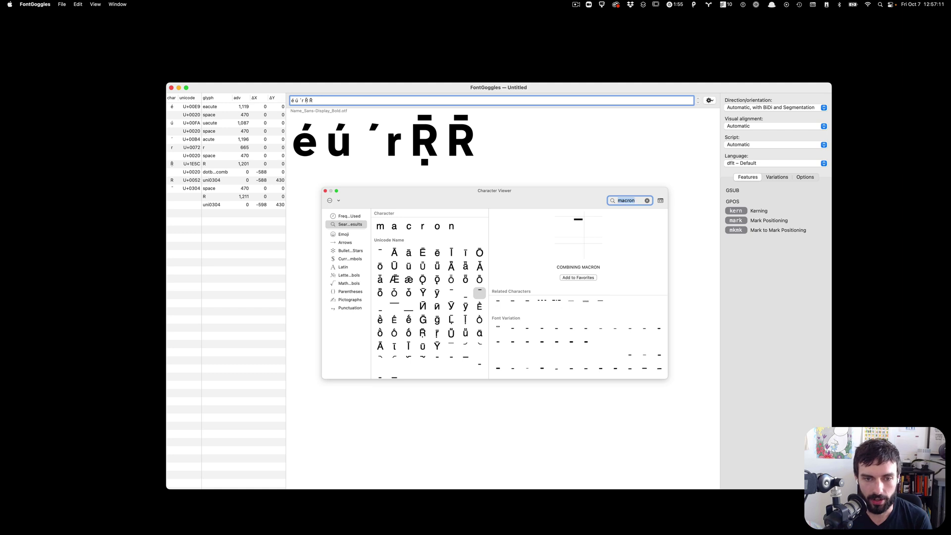
- Search 'dot' and add COMBINING DOT BELOW to the last R
{"action": "type", "text": "dot"}
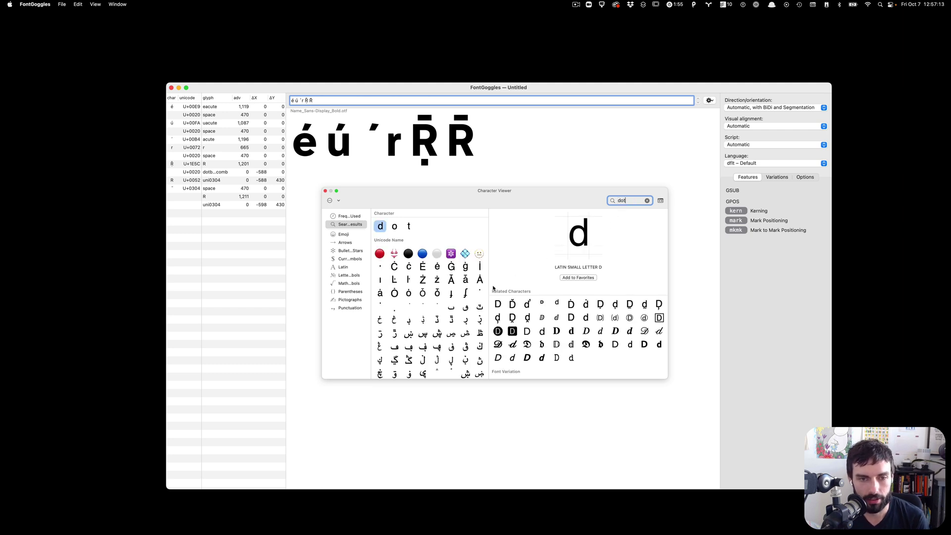
{"action": "left_click", "coordinate": [480, 292]}
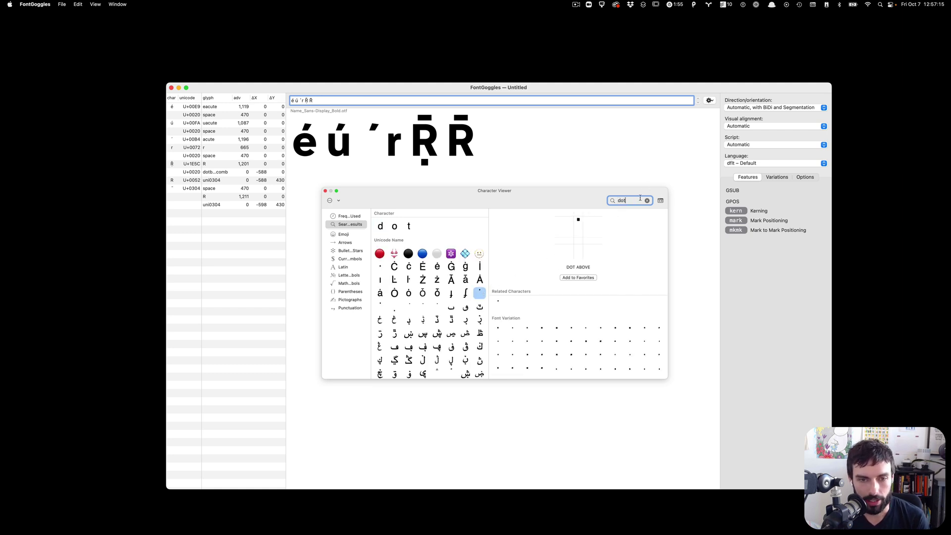
{"action": "left_click", "coordinate": [395, 307]}
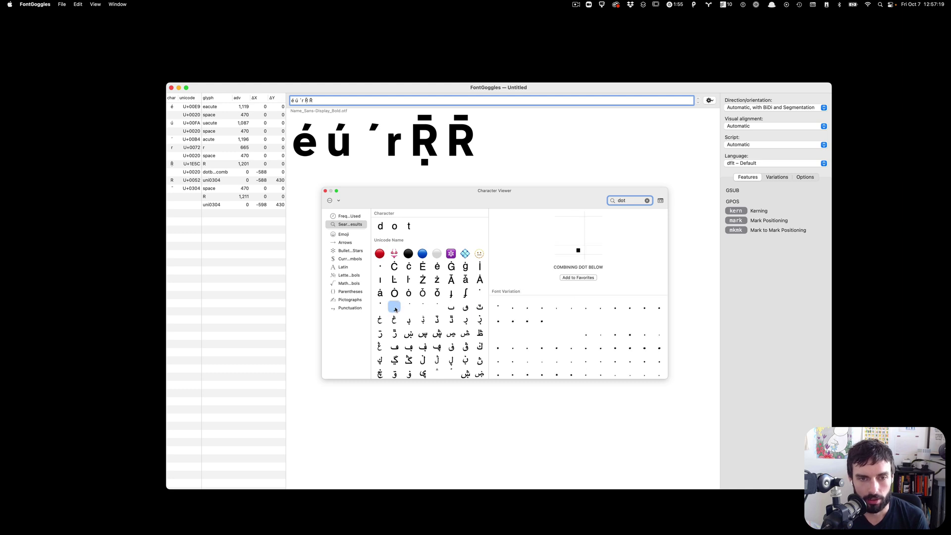
{"action": "double_click", "coordinate": [394, 307]}
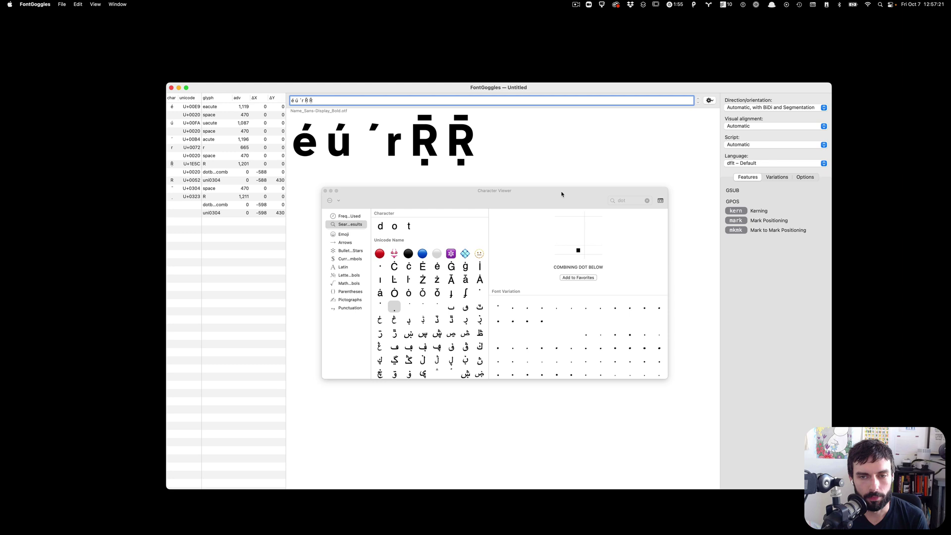
{"action": "left_click_drag", "start_coordinate": [557, 193], "coordinate": [587, 236]}
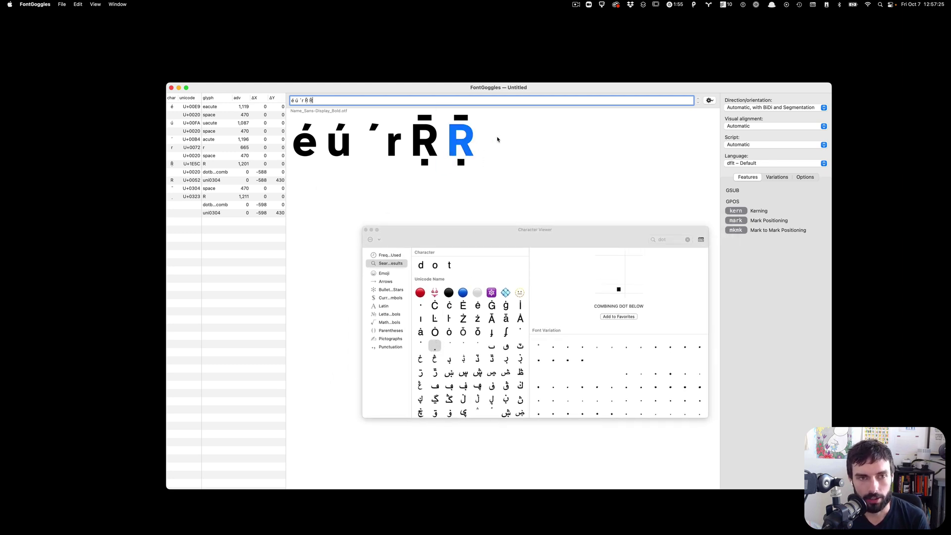
- Type an r and stack a combining dot below and combining macron on it
{"action": "type", "text": "r"}
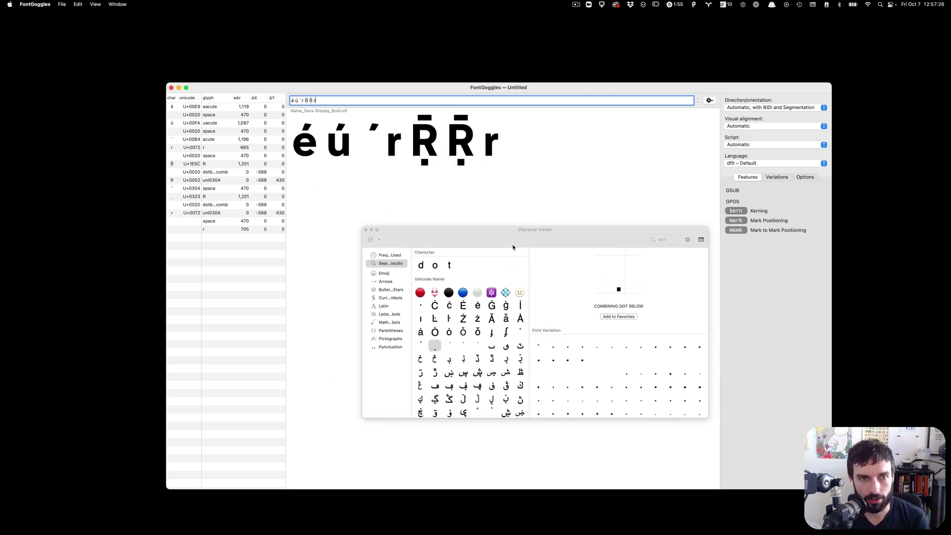
{"action": "double_click", "coordinate": [435, 347]}
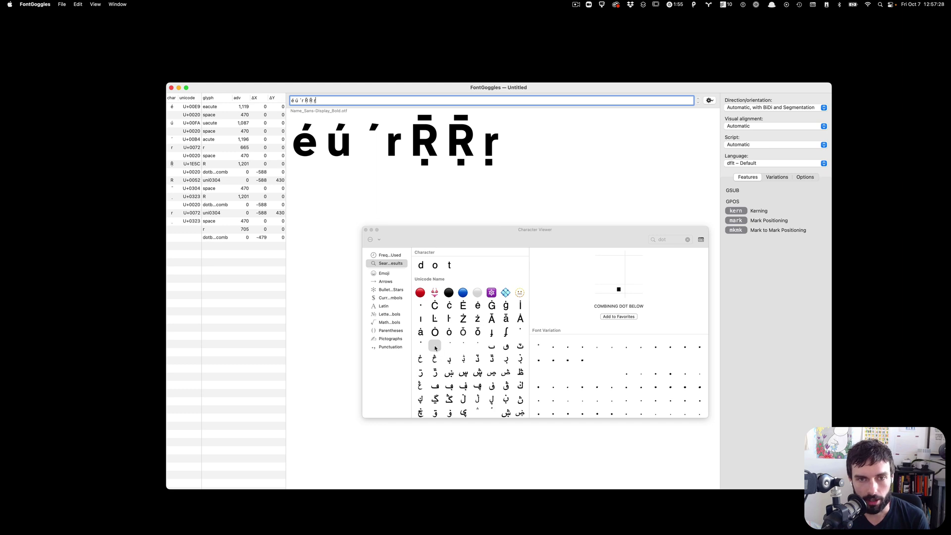
{"action": "left_click", "coordinate": [675, 240]}
{"action": "type", "text": "macron"}
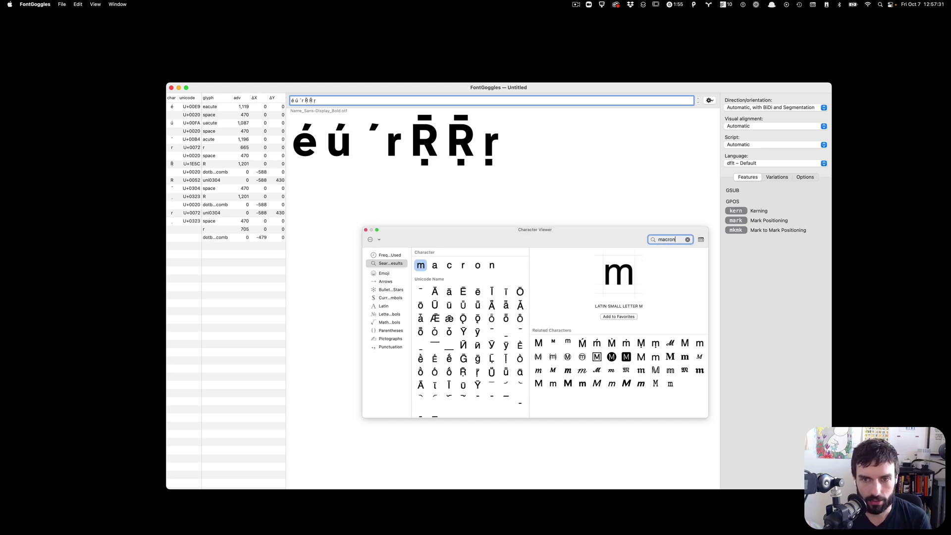
{"action": "left_click", "coordinate": [520, 331]}
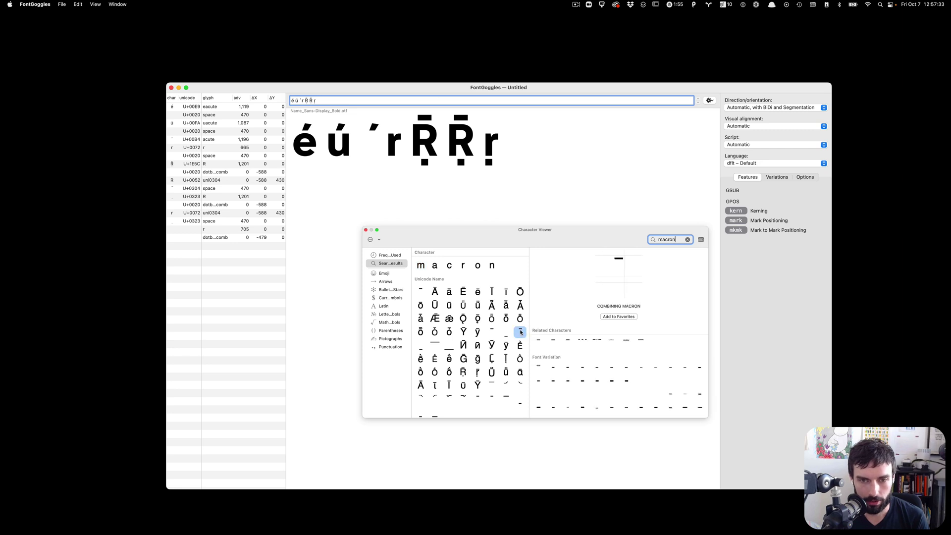
{"action": "double_click", "coordinate": [520, 332]}
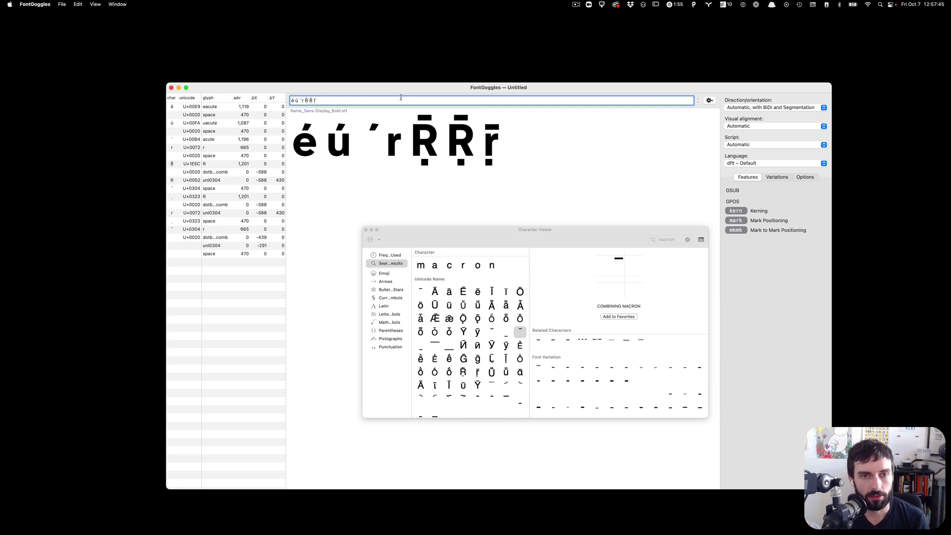
- Type a plain r, then insert and delete an unsupported spacing acute
{"action": "type", "text": "r"}
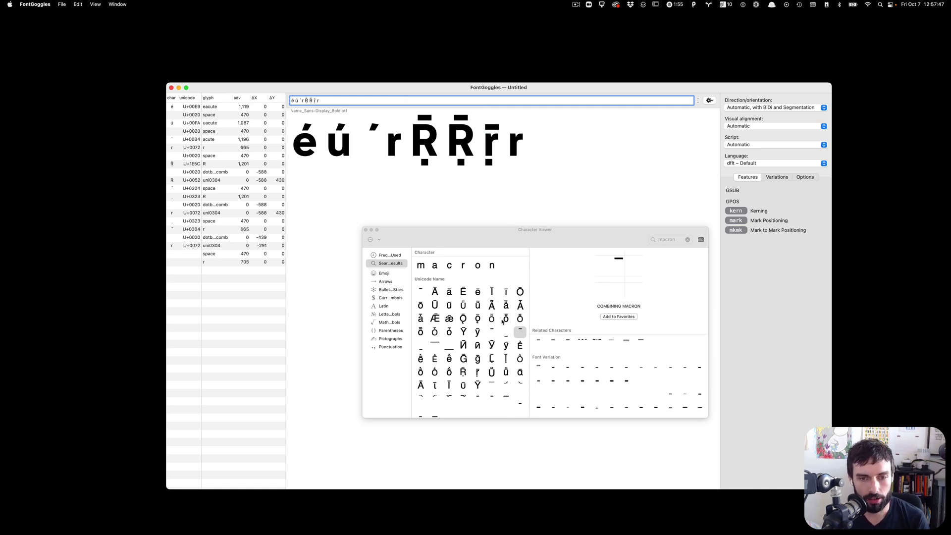
{"action": "left_click", "coordinate": [663, 239]}
{"action": "type", "text": "acute"}
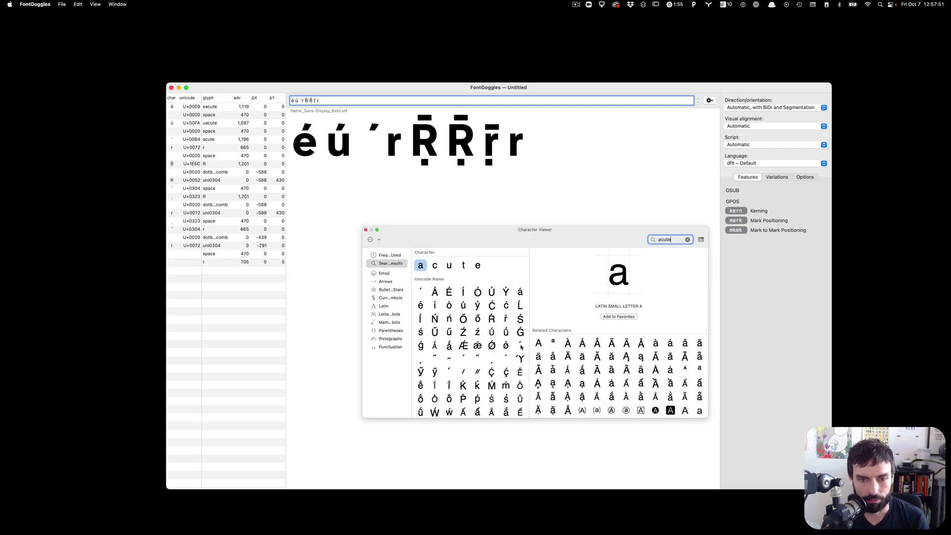
{"action": "double_click", "coordinate": [520, 347]}
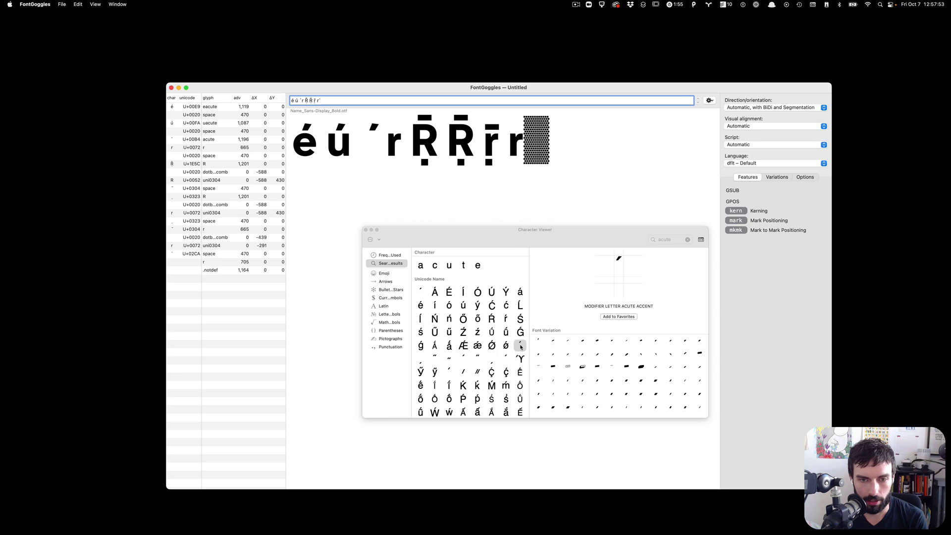
{"action": "left_click", "coordinate": [384, 101]}
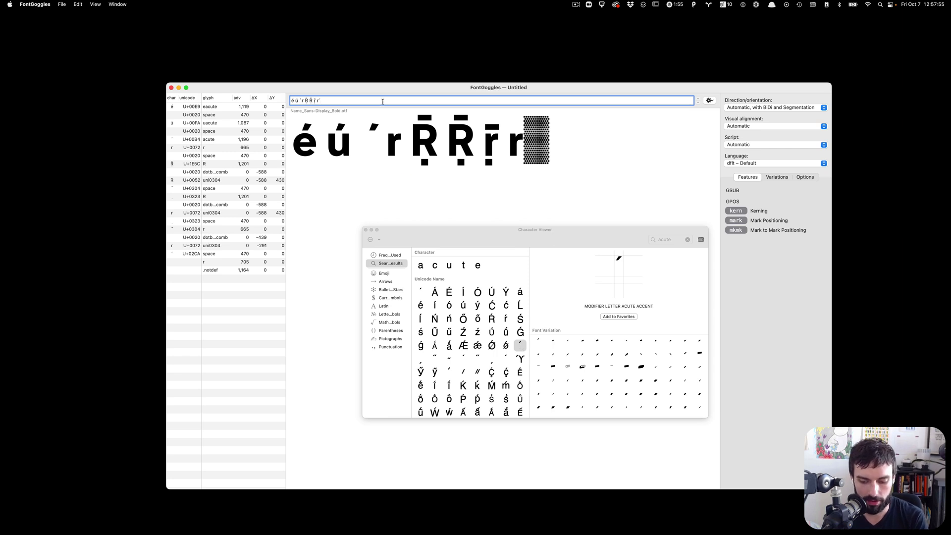
{"action": "key", "text": "BackSpace"}
- Put COMBINING ACUTE ACCENT on the final r and on a newly typed x
{"action": "left_click", "coordinate": [507, 350]}
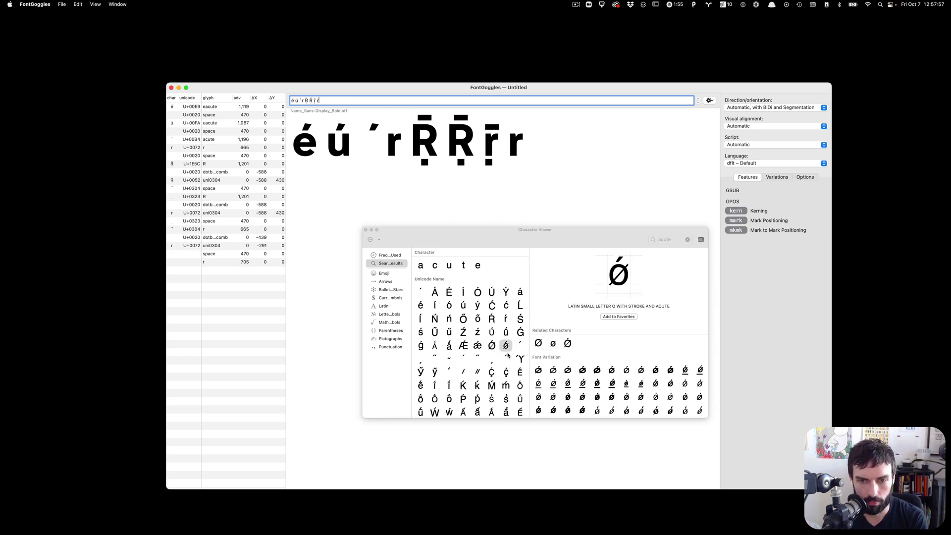
{"action": "left_click", "coordinate": [465, 359]}
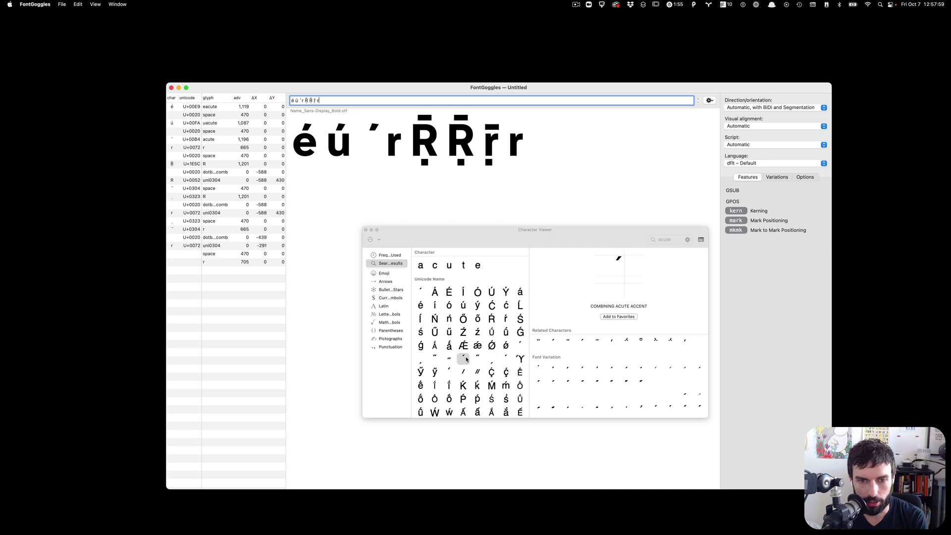
{"action": "double_click", "coordinate": [465, 359]}
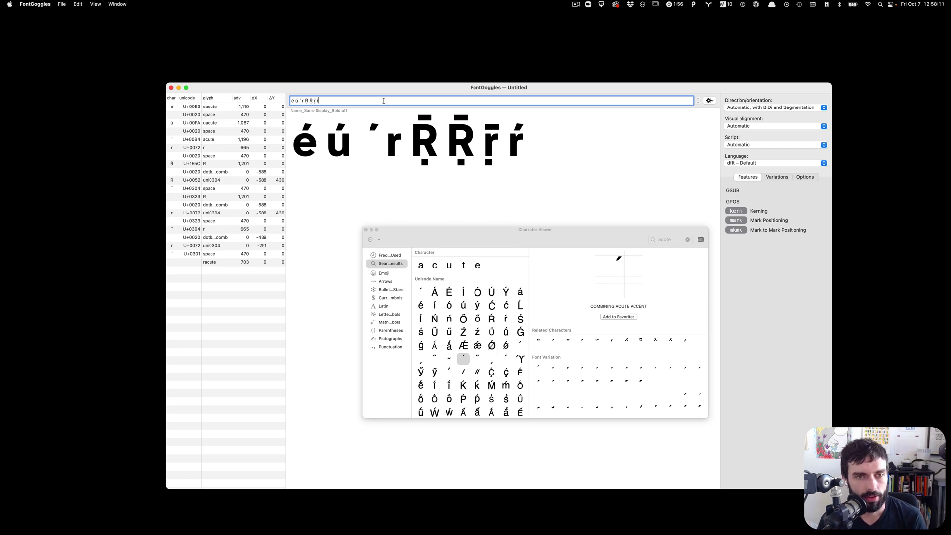
{"action": "type", "text": "x"}
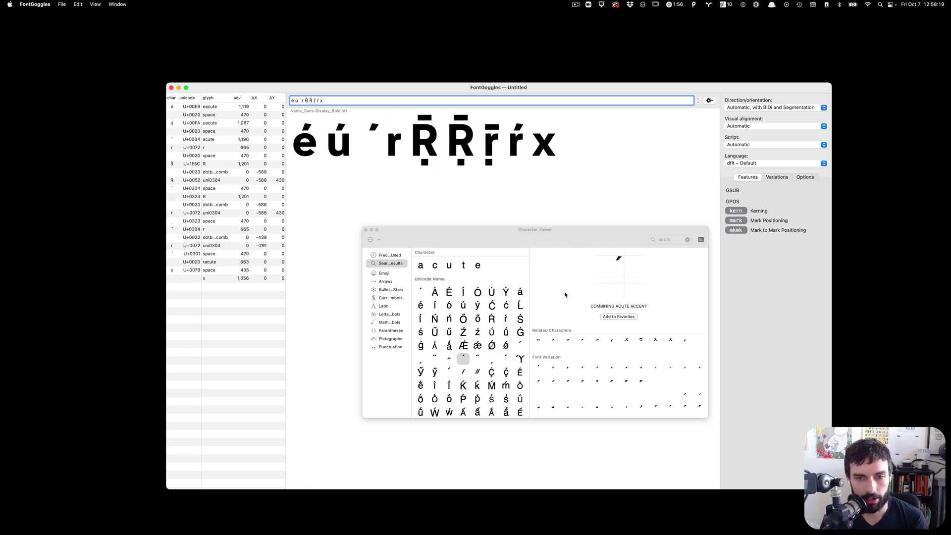
{"action": "double_click", "coordinate": [464, 359]}
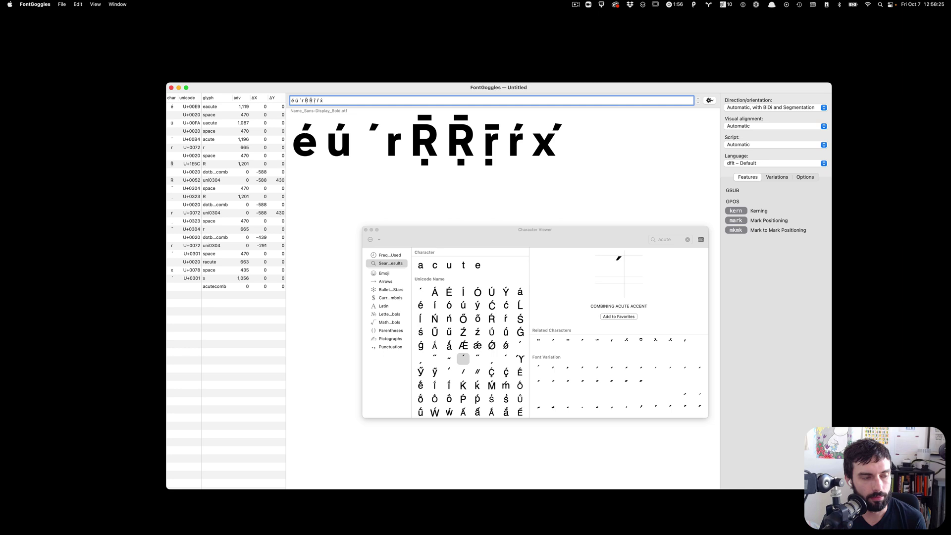
{"action": "key", "text": "super+Tab"}
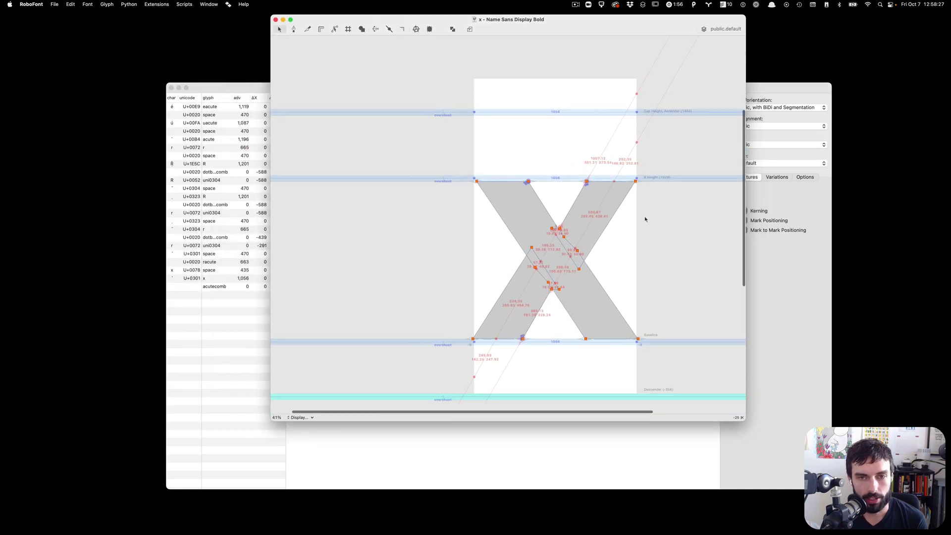
- Clear the x glyph's guidelines and add an anchor named 'top' at its x-height
{"action": "scroll", "coordinate": [645, 219], "scroll_direction": "up", "scroll_amount": 3}
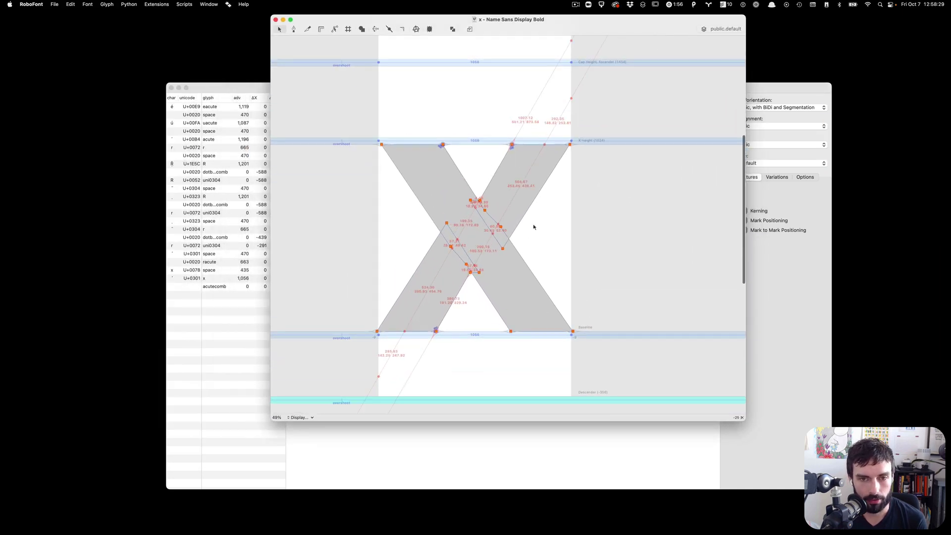
{"action": "right_click", "coordinate": [534, 226]}
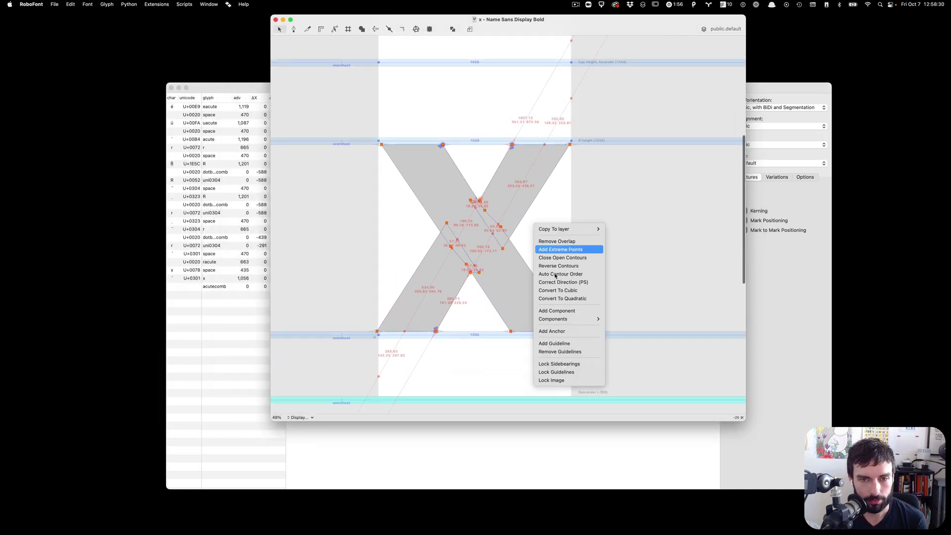
{"action": "left_click", "coordinate": [551, 351]}
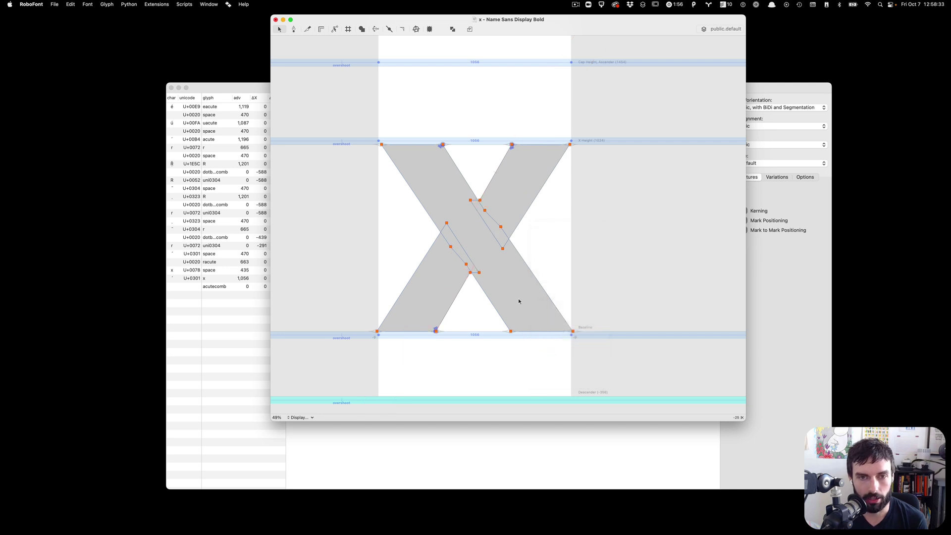
{"action": "right_click", "coordinate": [477, 147]}
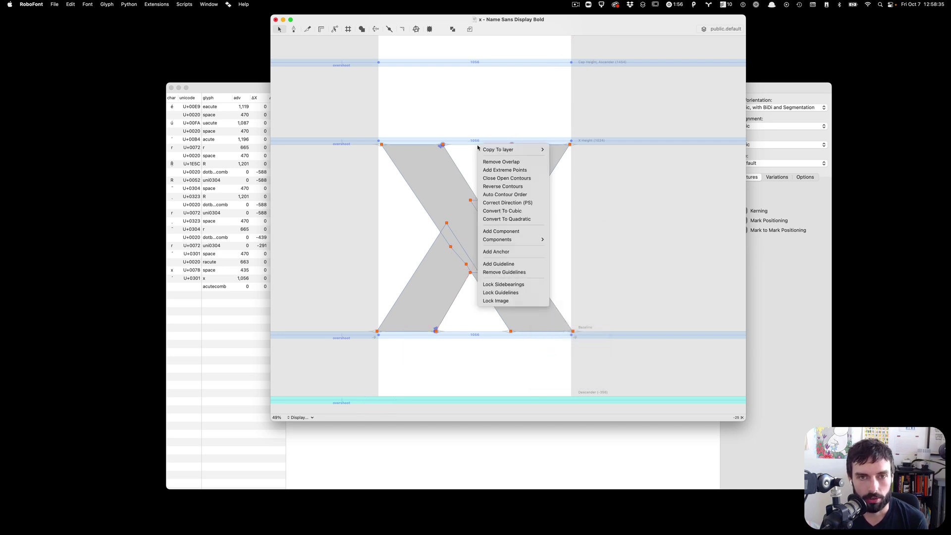
{"action": "left_click", "coordinate": [505, 251]}
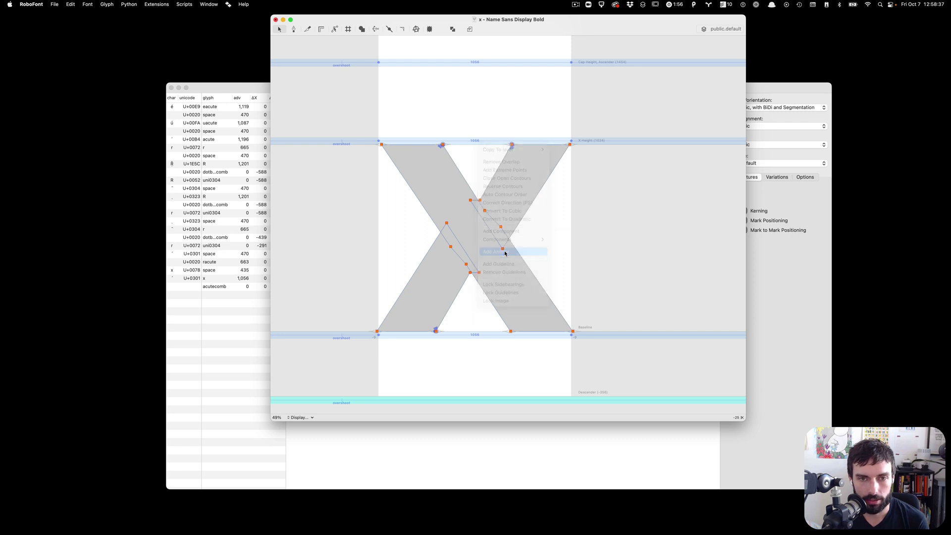
{"action": "type", "text": "top"}
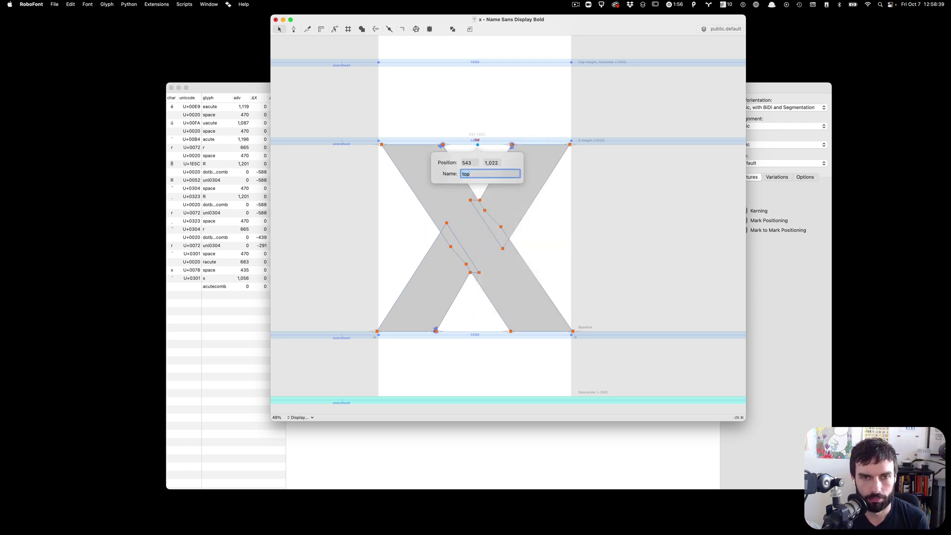
{"action": "left_click", "coordinate": [496, 147]}
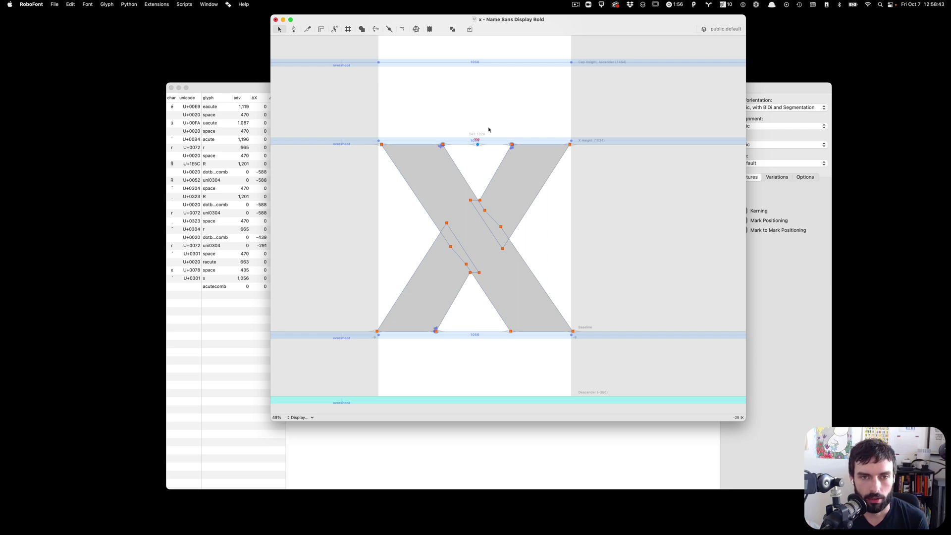
- Add a 'bottom' anchor on the baseline, then close the x glyph window
{"action": "right_click", "coordinate": [466, 325]}
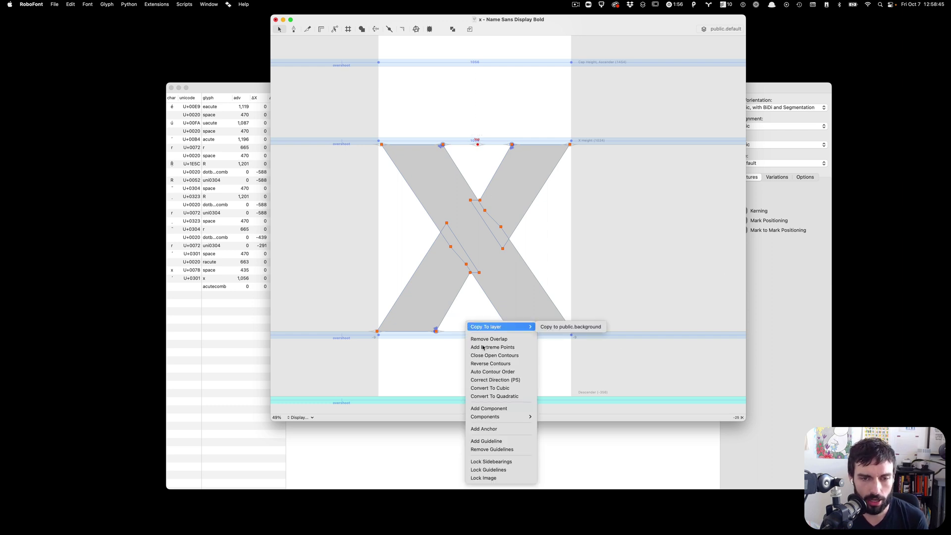
{"action": "left_click", "coordinate": [502, 427]}
{"action": "type", "text": "bottom"}
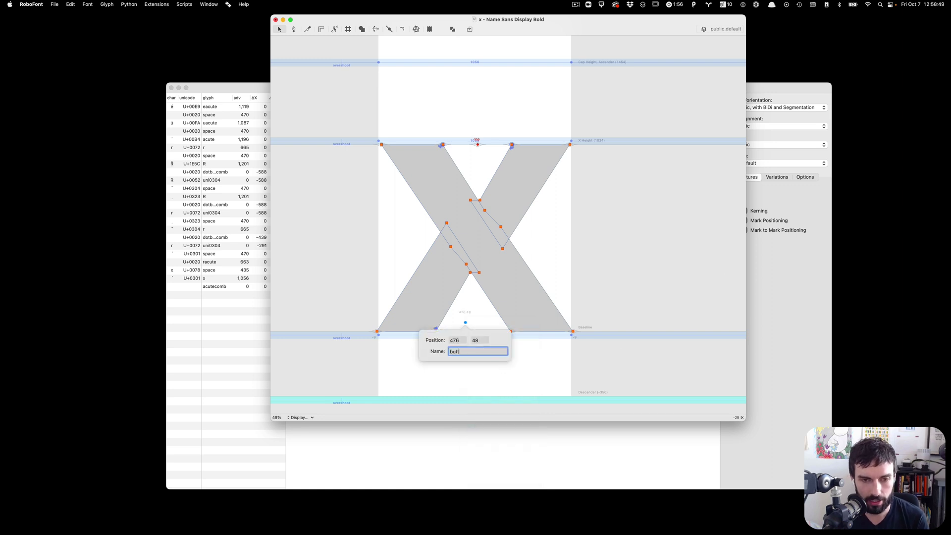
{"action": "left_click", "coordinate": [475, 364]}
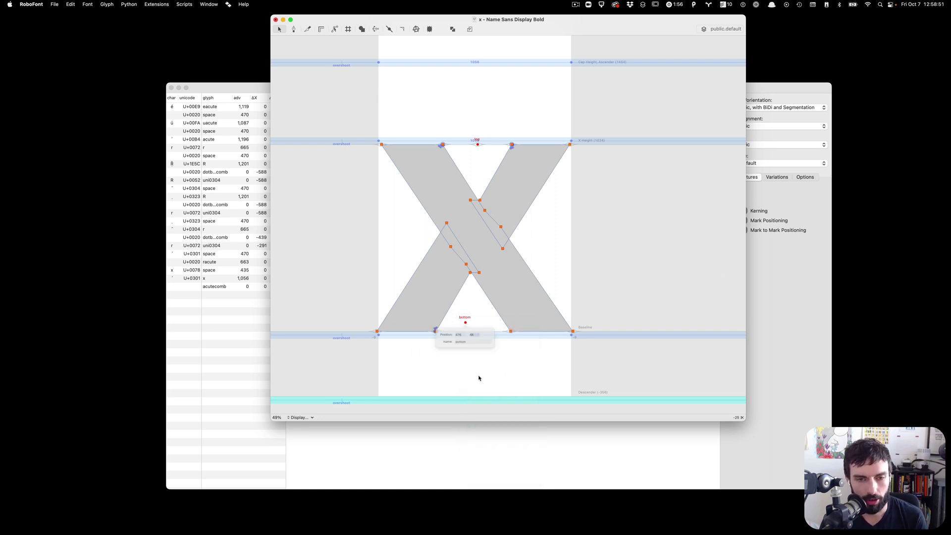
{"action": "left_click_drag", "start_coordinate": [467, 322], "coordinate": [472, 333]}
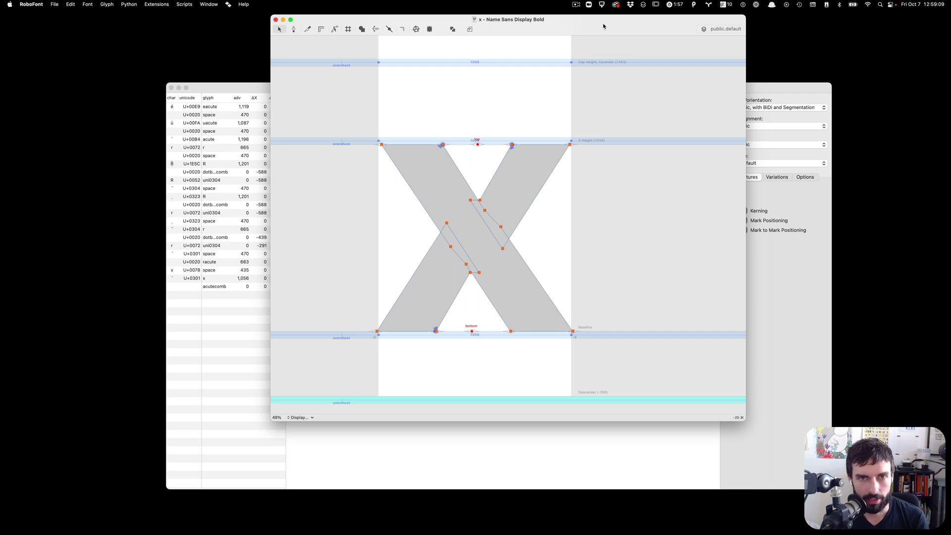
{"action": "left_click_drag", "start_coordinate": [603, 21], "coordinate": [456, 170]}
{"action": "key", "text": "super+w"}
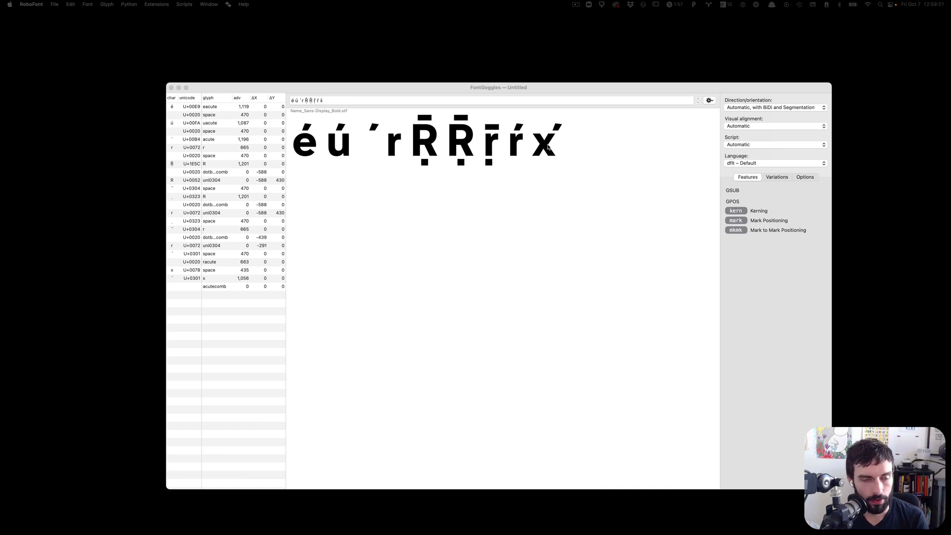
- In a cleared Terminal, build a fontmake -u command with the Bold master UFO path
{"action": "key", "text": "super+Tab"}
{"action": "key", "text": "super+Tab"}
{"action": "key", "text": "super+Tab"}
{"action": "key", "text": "super+Tab"}
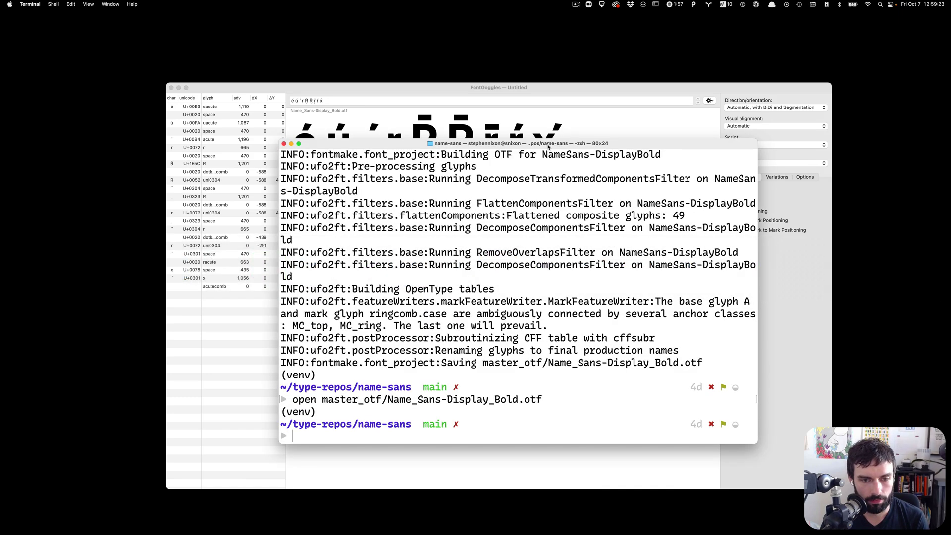
{"action": "type", "text": "clear"}
{"action": "key", "text": "Return"}
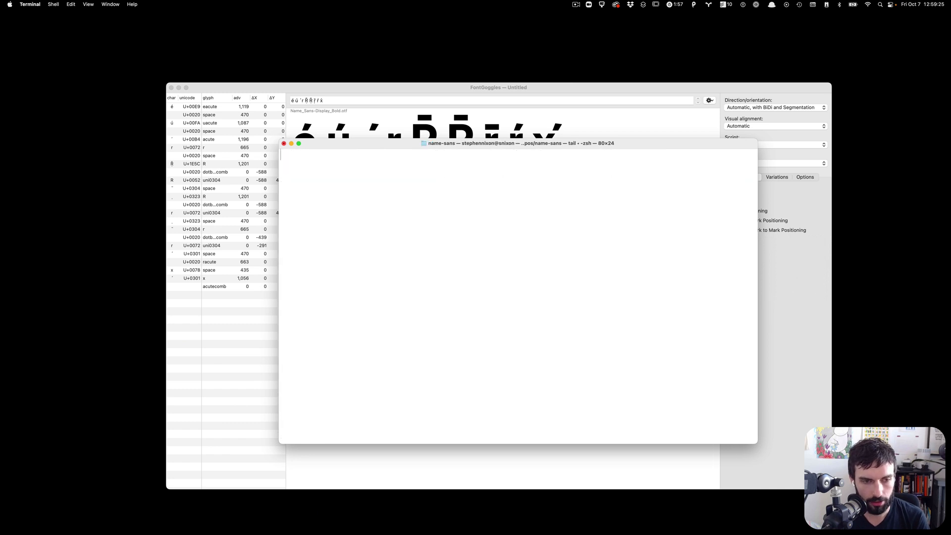
{"action": "type", "text": "fontmake -u"}
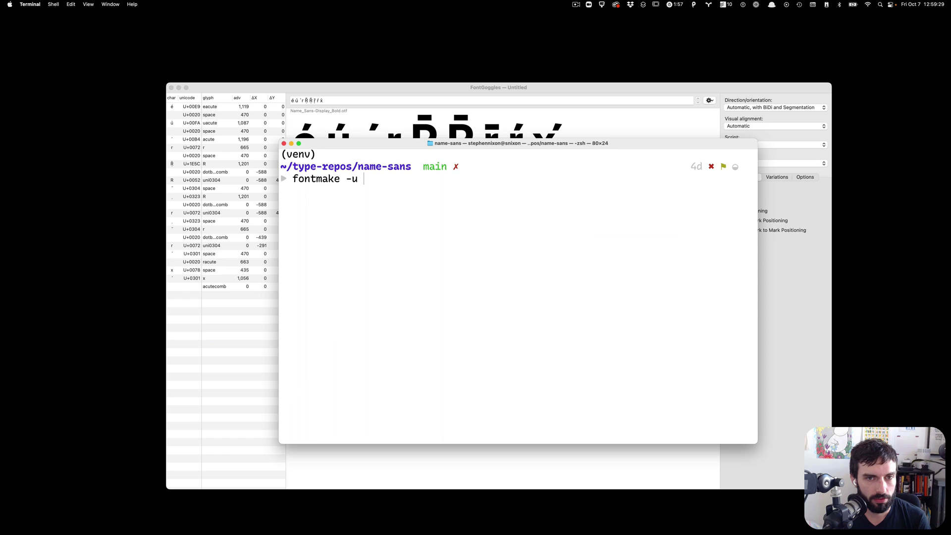
{"action": "key", "text": "super+shift+v"}
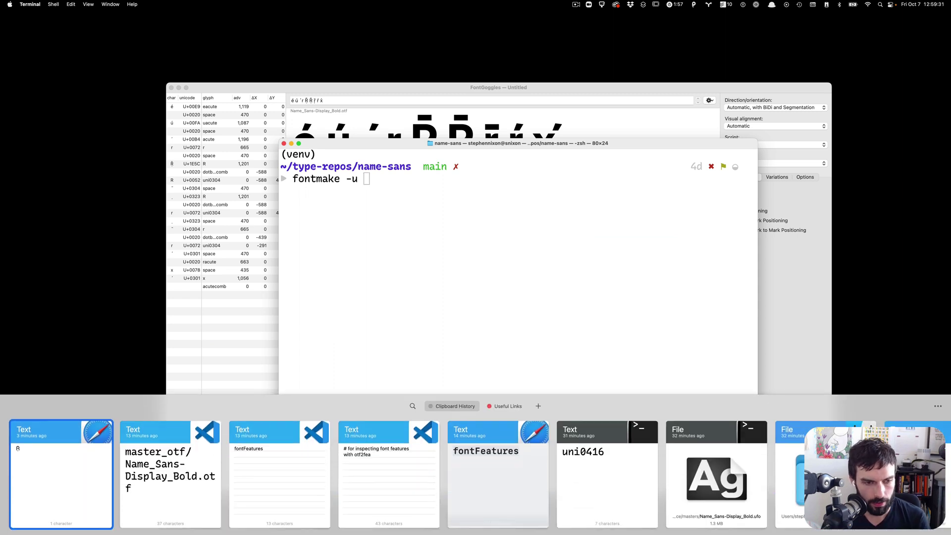
{"action": "left_click", "coordinate": [170, 475]}
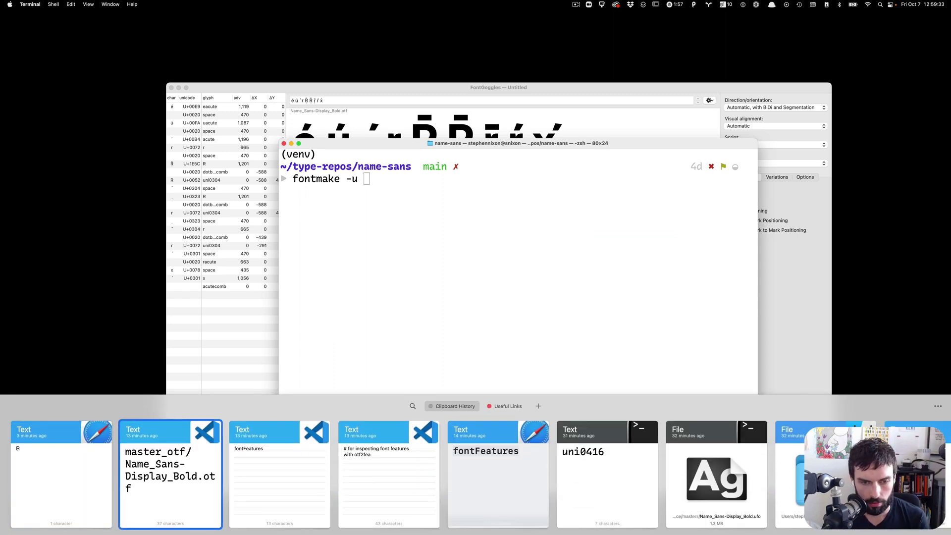
{"action": "key", "text": "Right"}
{"action": "key", "text": "Right"}
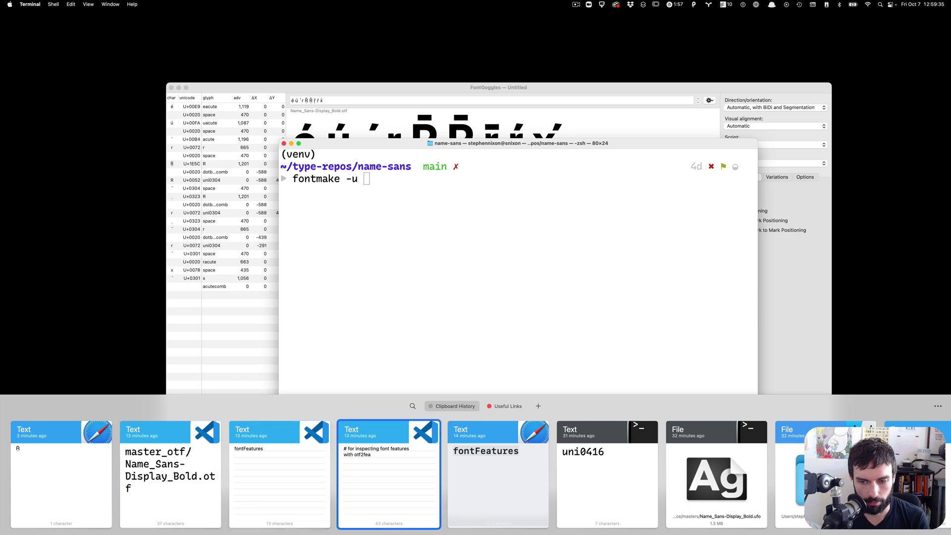
{"action": "key", "text": "Right"}
{"action": "key", "text": "Right"}
{"action": "key", "text": "Right"}
{"action": "key", "text": "Return"}
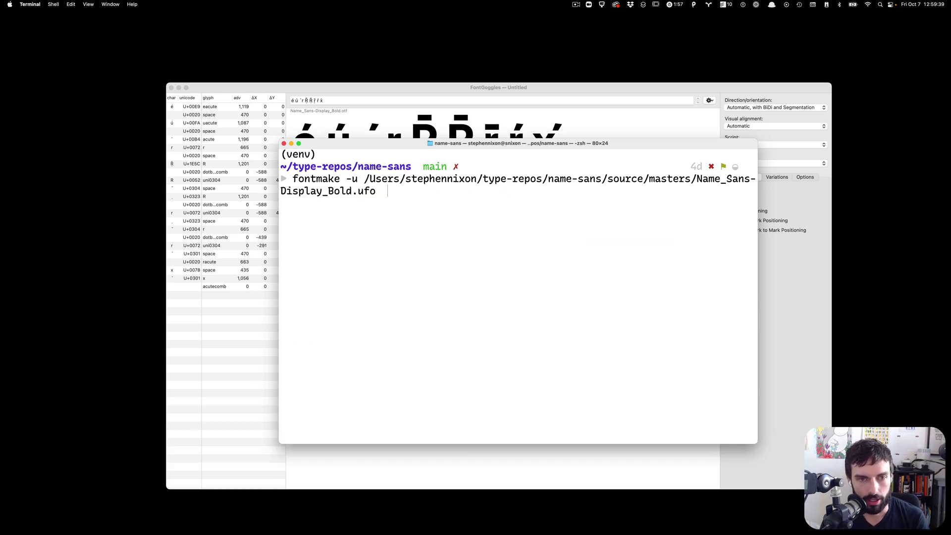
{"action": "key", "text": "BackSpace"}
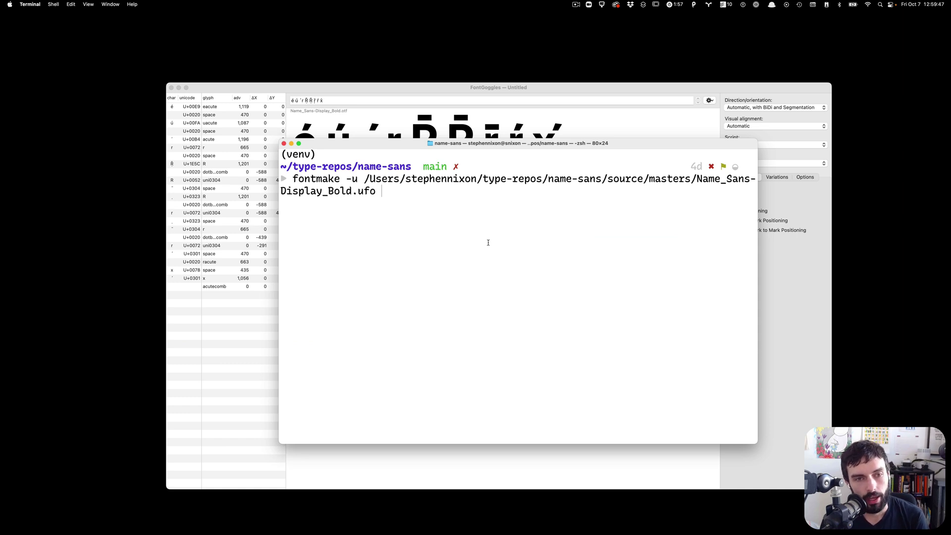
- Append -o otf, run the build, and copy the saved Name_Sans-Display_Bold.otf path
{"action": "type", "text": "-o otf"}
{"action": "key", "text": "Return"}
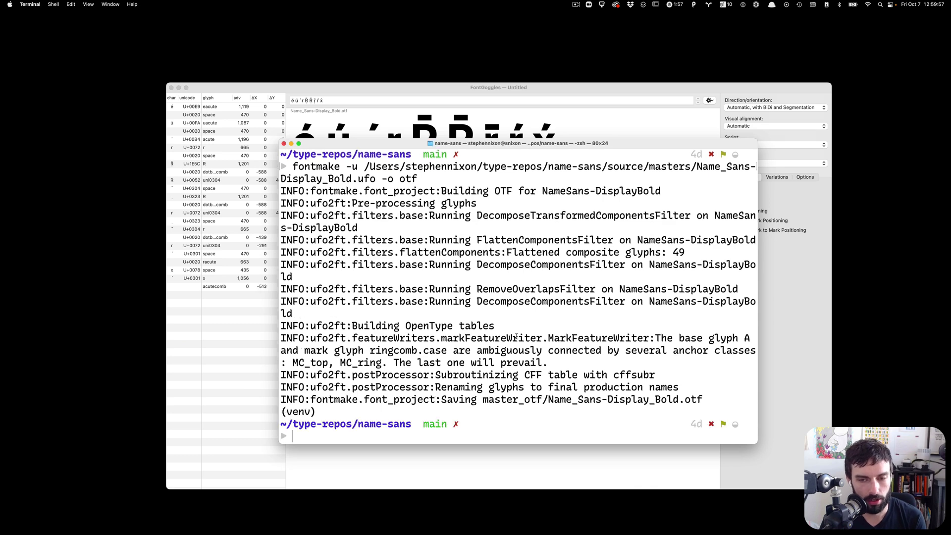
{"action": "key", "text": "ctrl+alt+Left"}
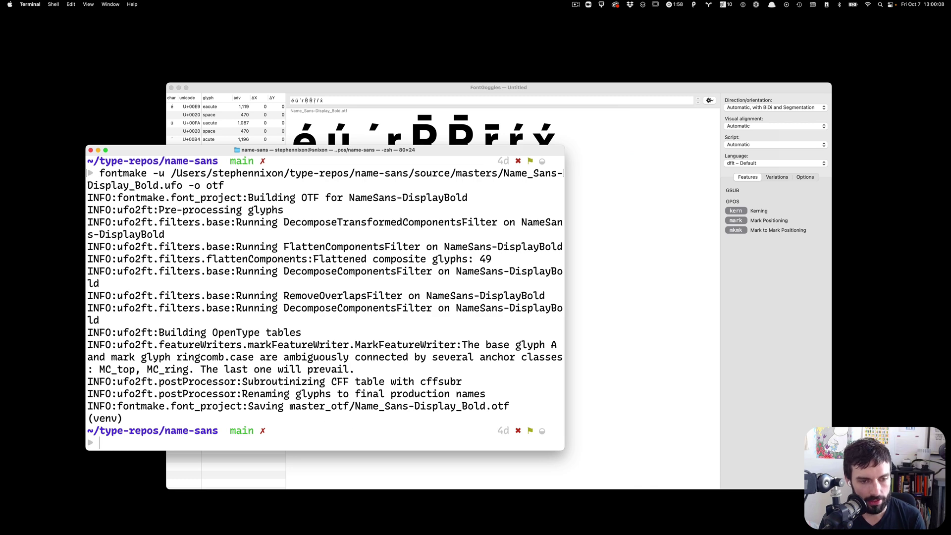
{"action": "left_click_drag", "start_coordinate": [290, 406], "coordinate": [510, 406]}
{"action": "key", "text": "super+c"}
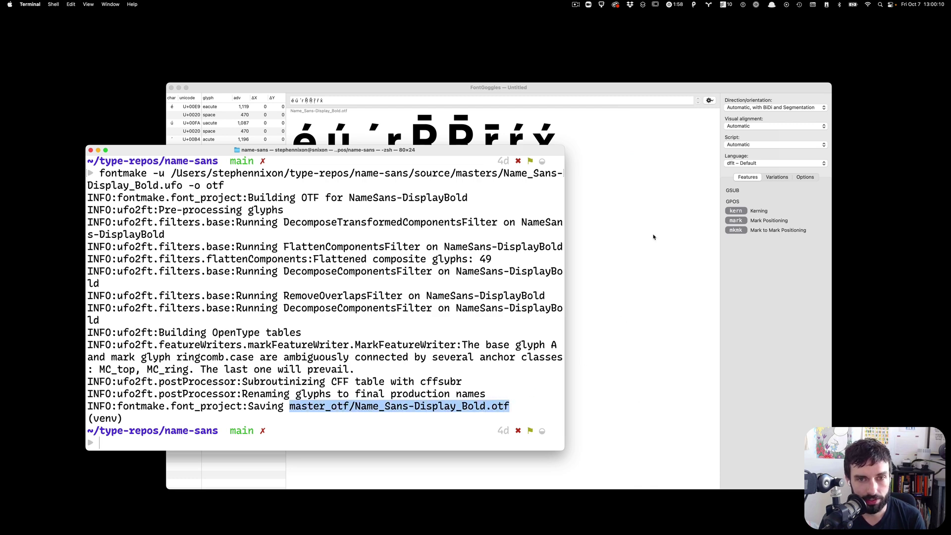
- Replace the final x with a fresh x followed by a combining acute accent
{"action": "left_click", "coordinate": [655, 184]}
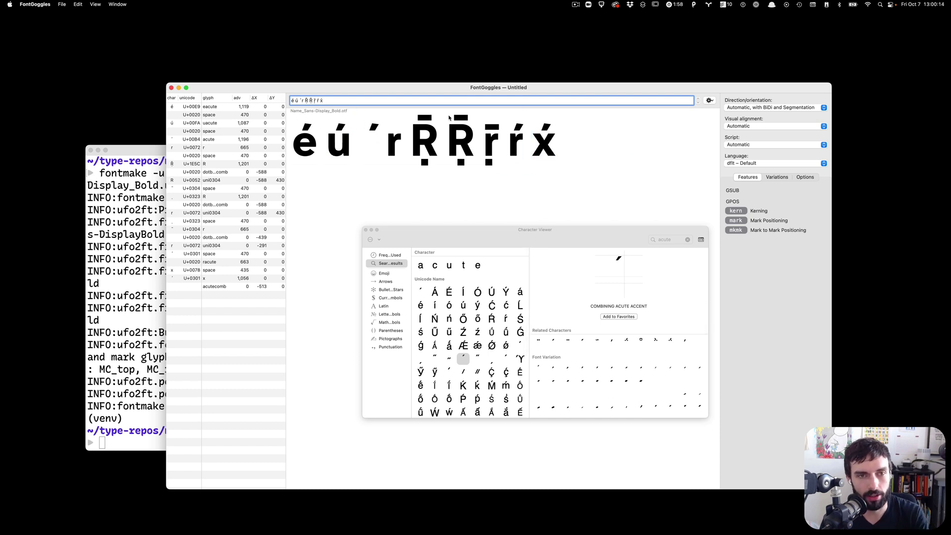
{"action": "left_click", "coordinate": [555, 124]}
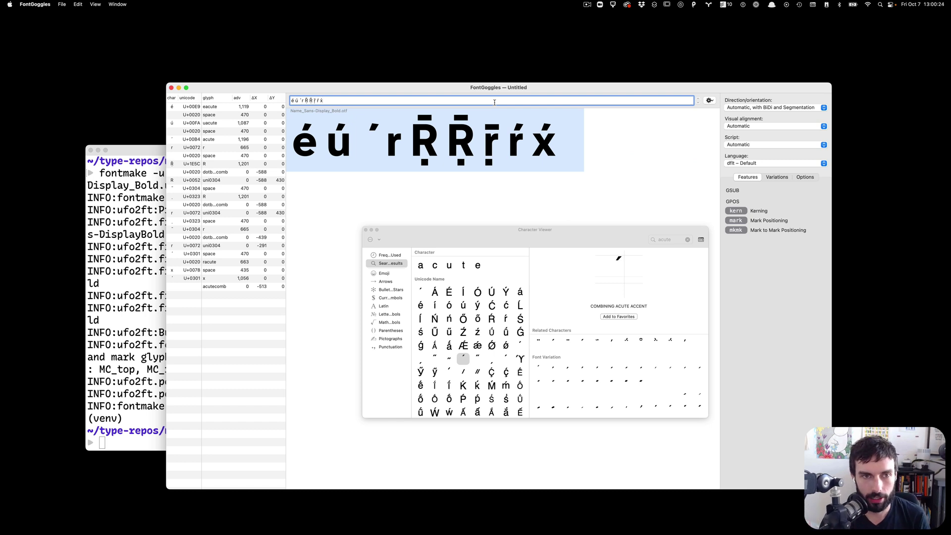
{"action": "key", "text": "BackSpace"}
{"action": "key", "text": "BackSpace"}
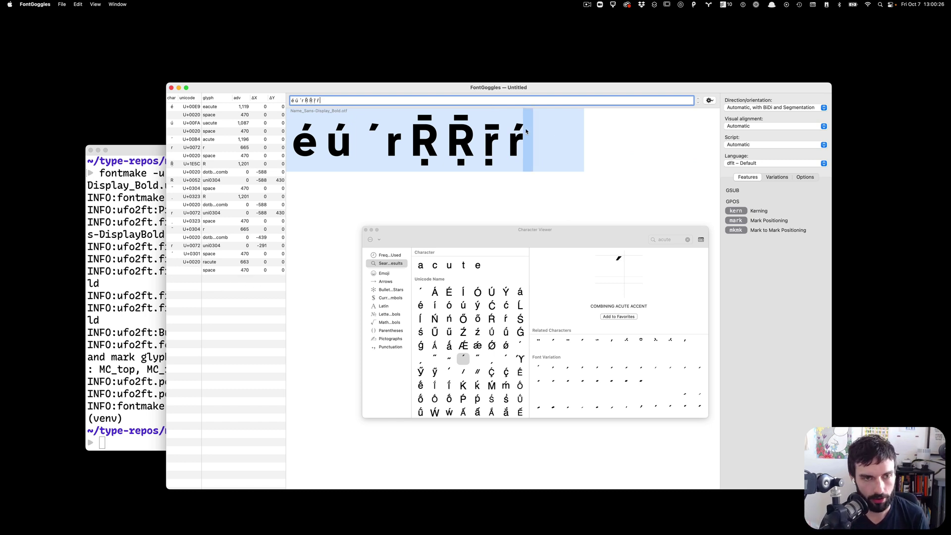
{"action": "type", "text": "x"}
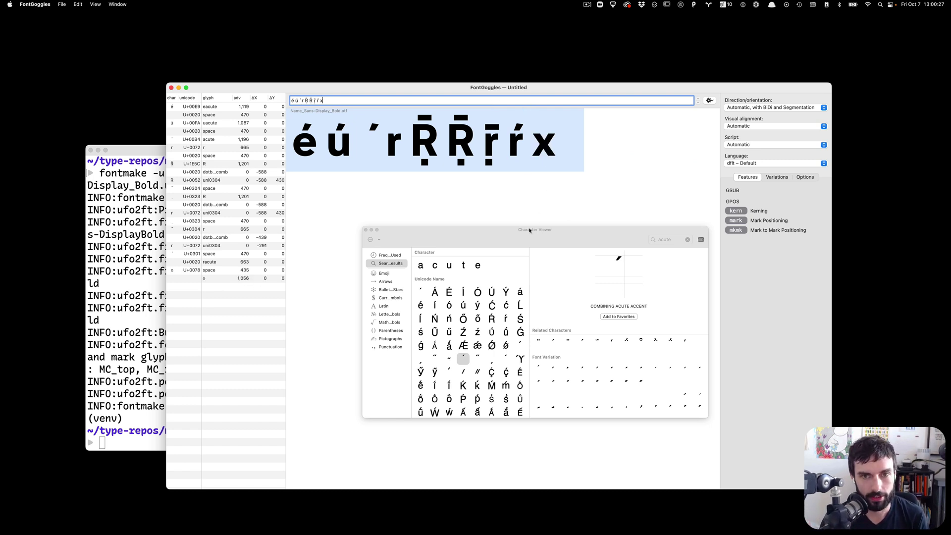
{"action": "double_click", "coordinate": [463, 359]}
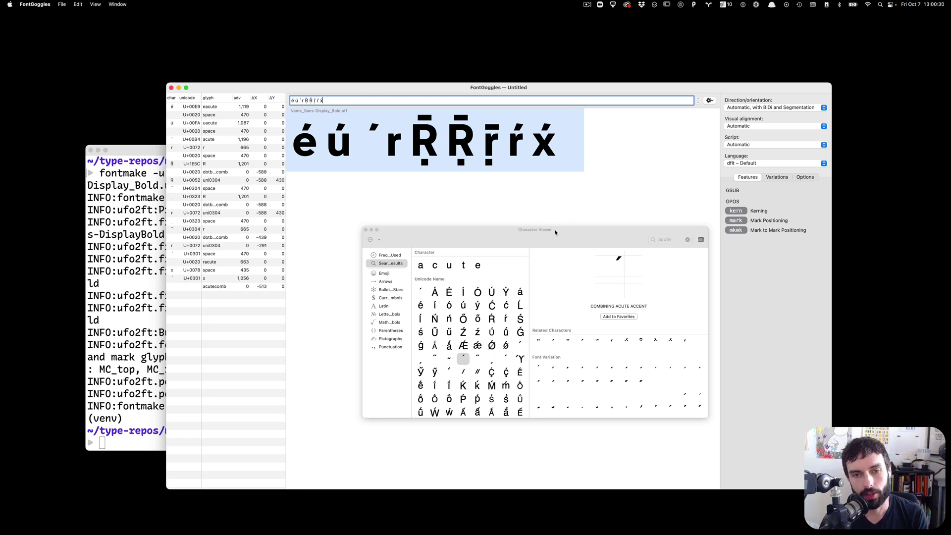
{"action": "left_click_drag", "start_coordinate": [555, 233], "coordinate": [541, 263]}
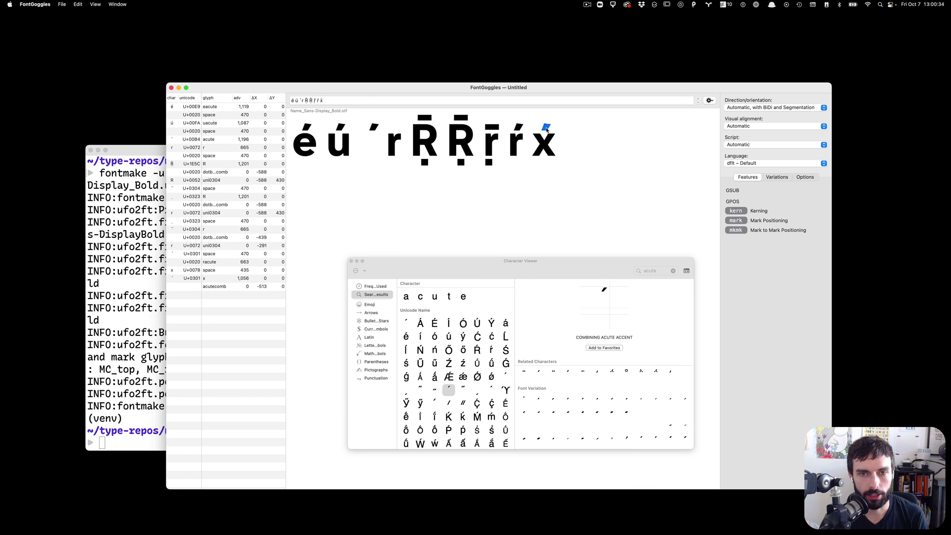
{"action": "left_click", "coordinate": [444, 98]}
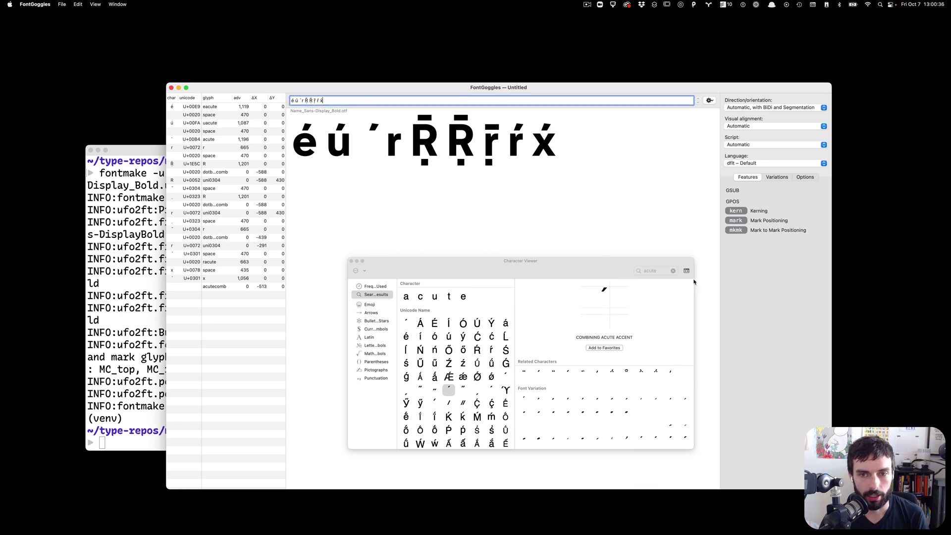
- Add COMBINING DOT BELOW to the final x
{"action": "left_click", "coordinate": [659, 271]}
{"action": "type", "text": "dot"}
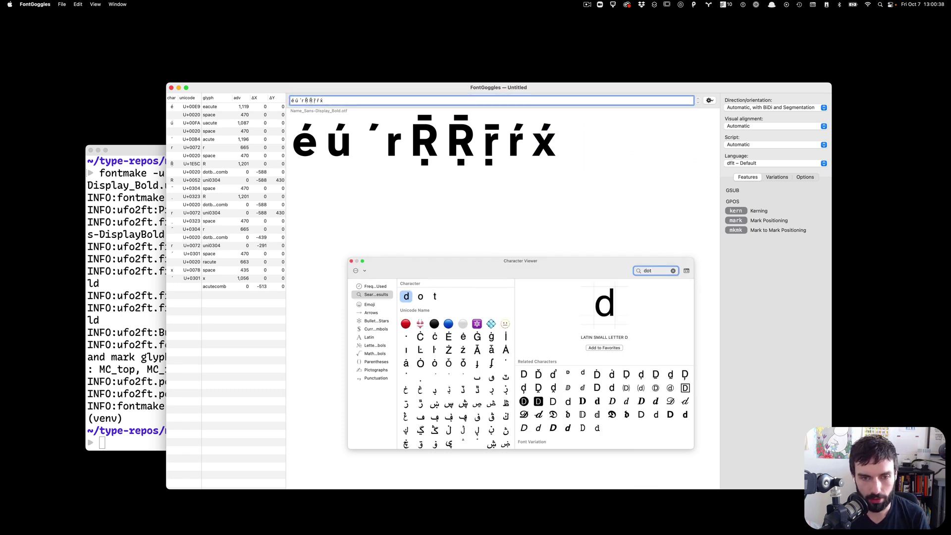
{"action": "left_click", "coordinate": [420, 377]}
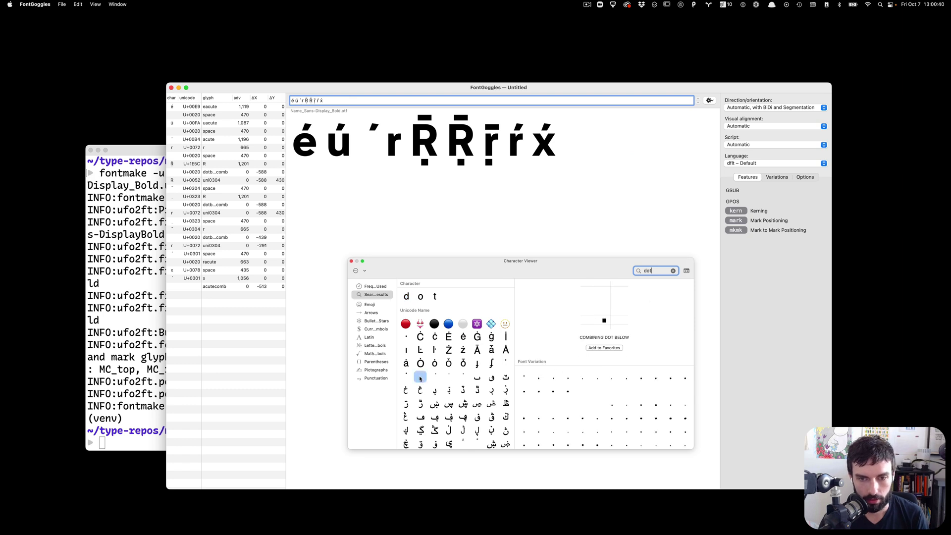
{"action": "double_click", "coordinate": [420, 378]}
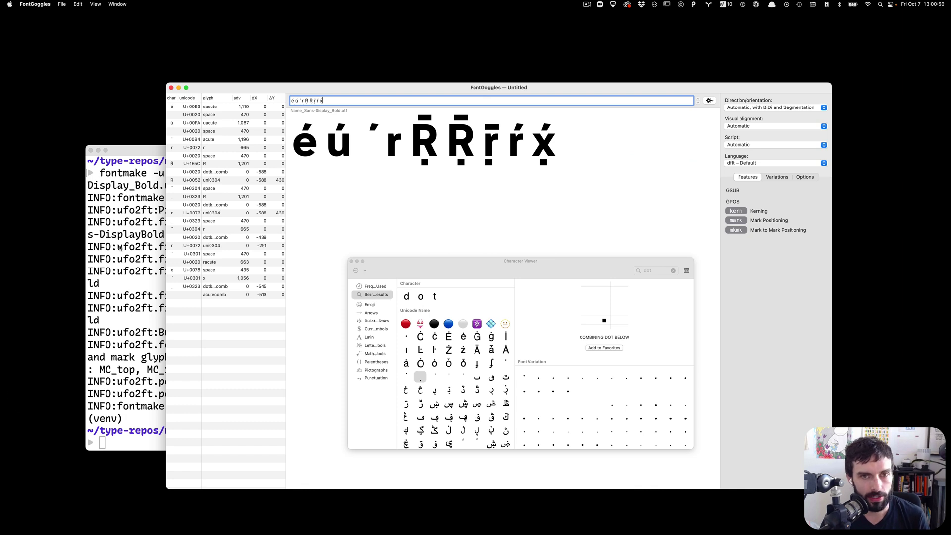
- Add two more combining acute accents after x and open the x glyph in RoboFont
{"action": "left_click", "coordinate": [658, 276]}
{"action": "type", "text": "acute"}
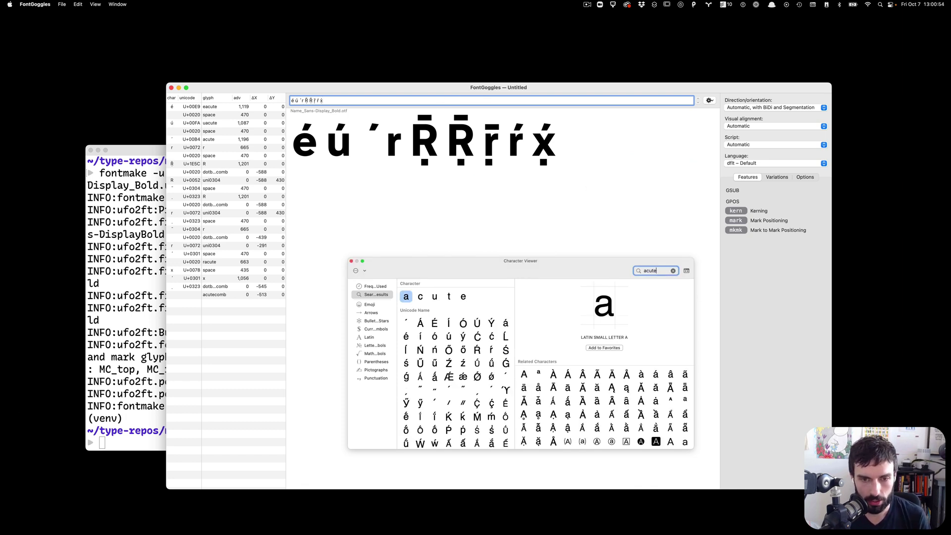
{"action": "left_click", "coordinate": [505, 378]}
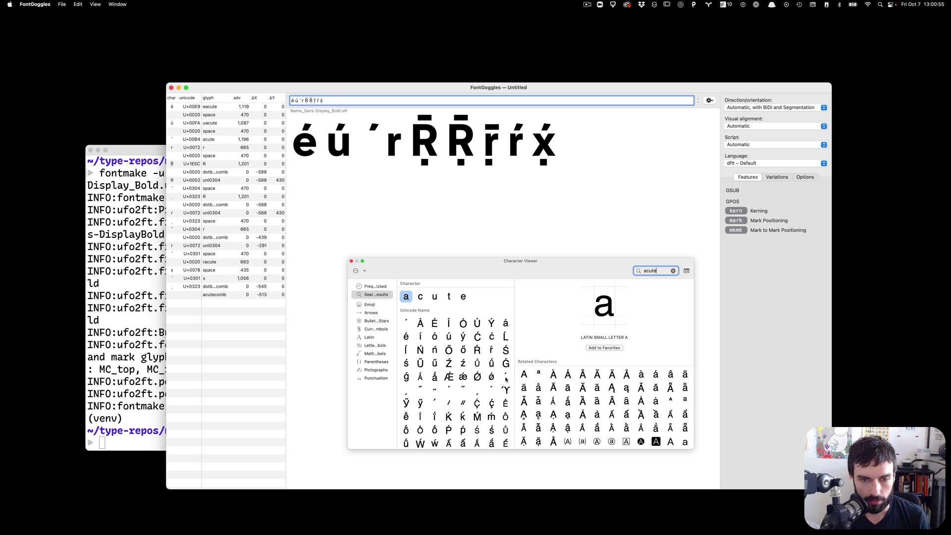
{"action": "left_click", "coordinate": [449, 390]}
{"action": "double_click", "coordinate": [450, 391]}
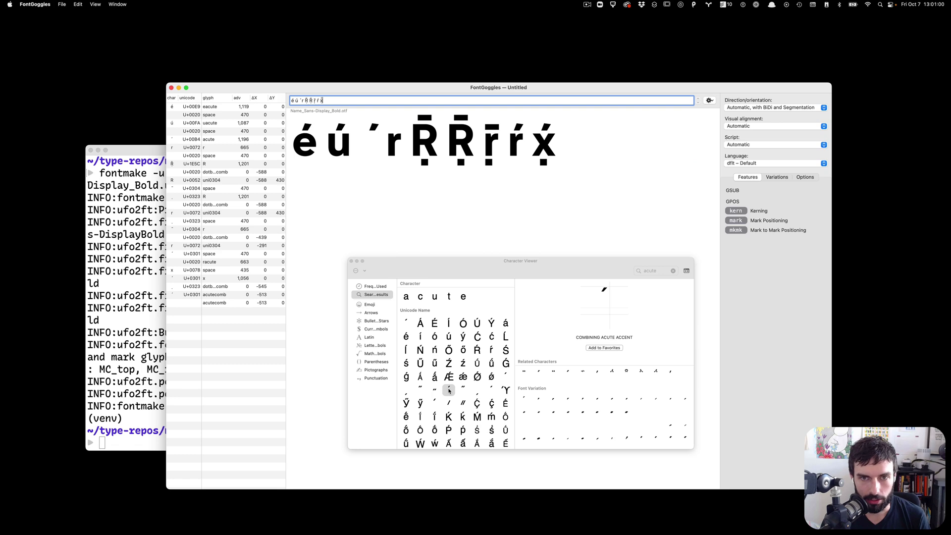
{"action": "double_click", "coordinate": [448, 390]}
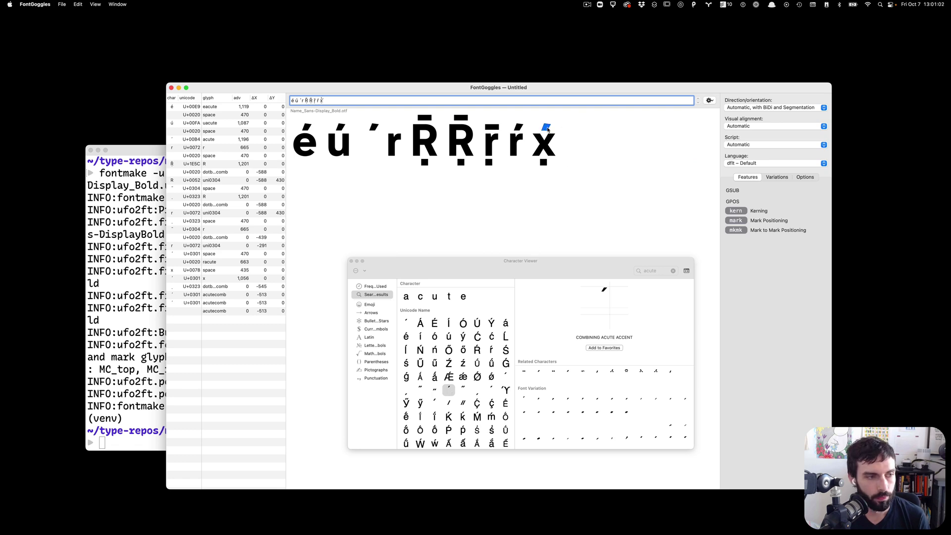
{"action": "double_click", "coordinate": [546, 130]}
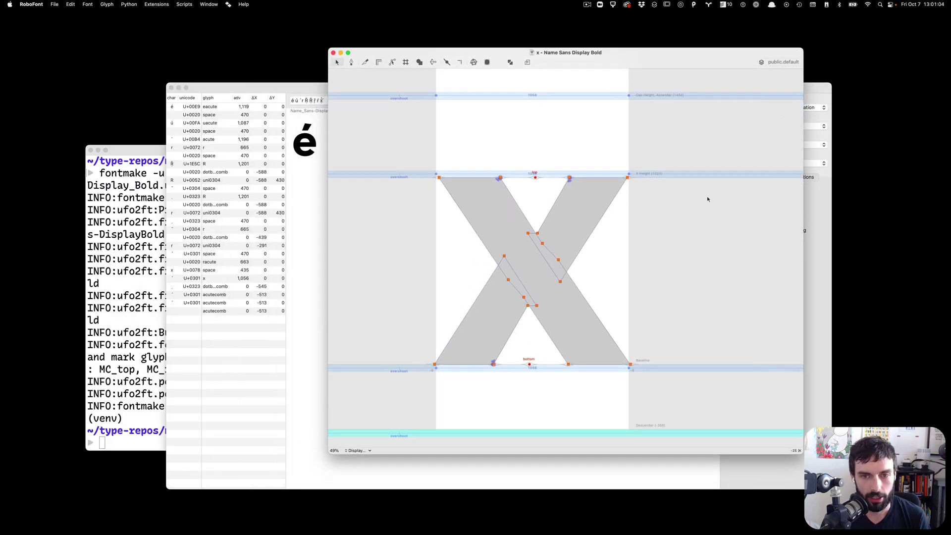
- Add an anchor named 'top' at the upper tip of the acutecomb glyph
{"action": "type", "text": "jacute"}
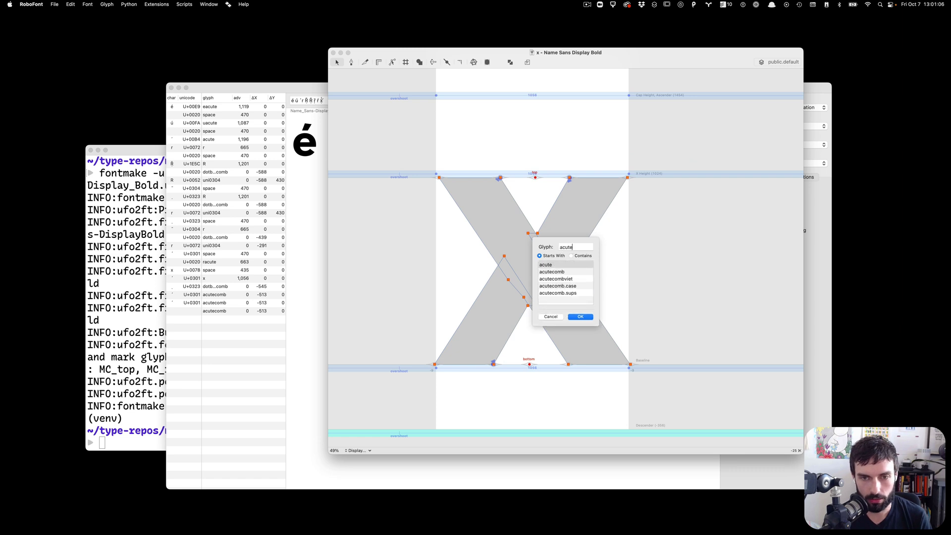
{"action": "key", "text": "Return"}
{"action": "scroll", "coordinate": [614, 210], "scroll_direction": "up", "scroll_amount": 3}
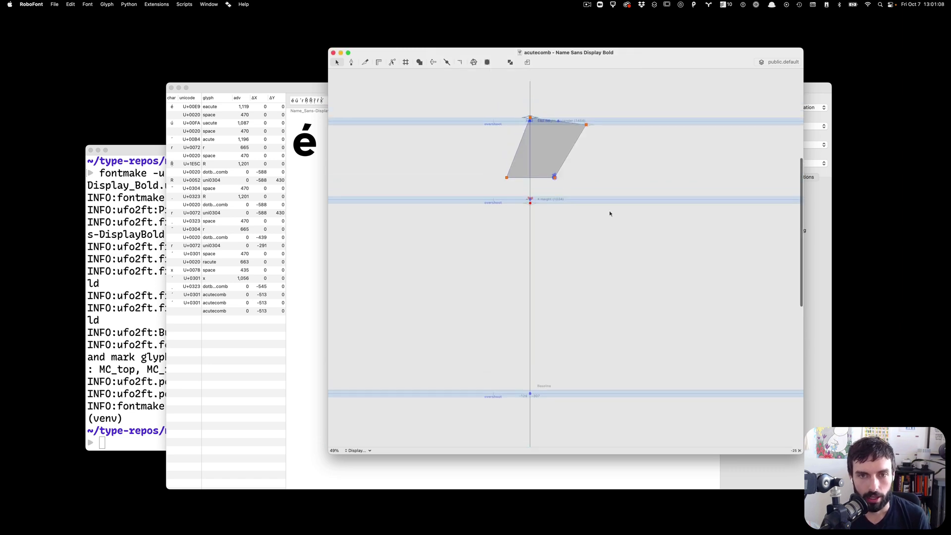
{"action": "right_click", "coordinate": [530, 140]}
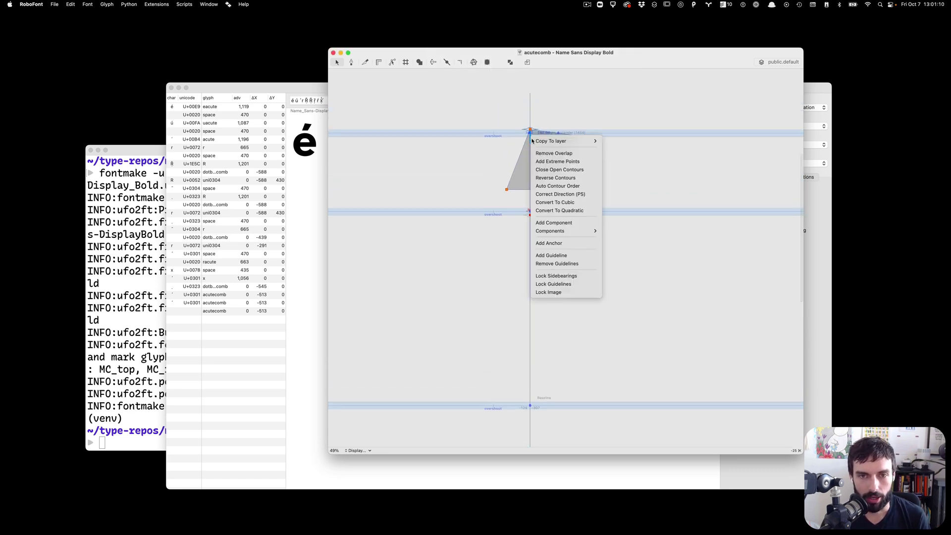
{"action": "left_click", "coordinate": [554, 245]}
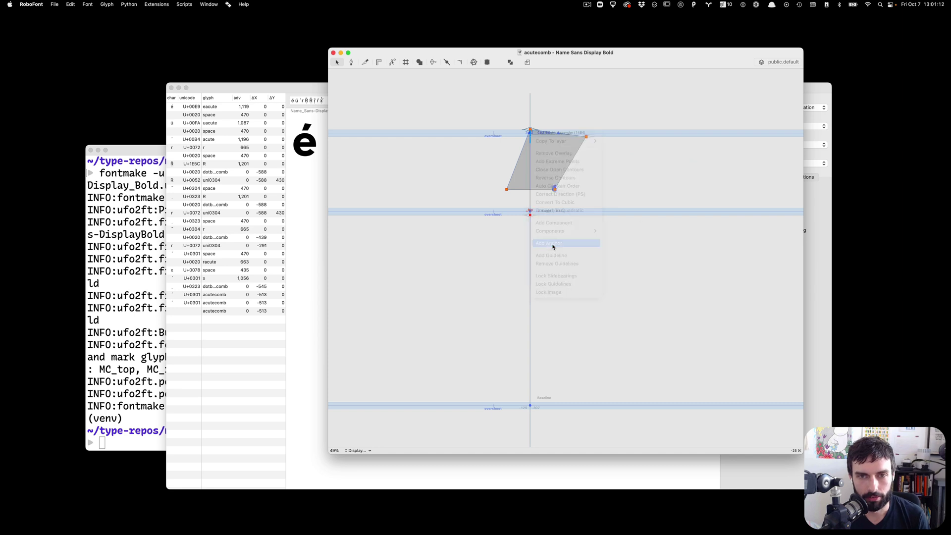
{"action": "type", "text": "top"}
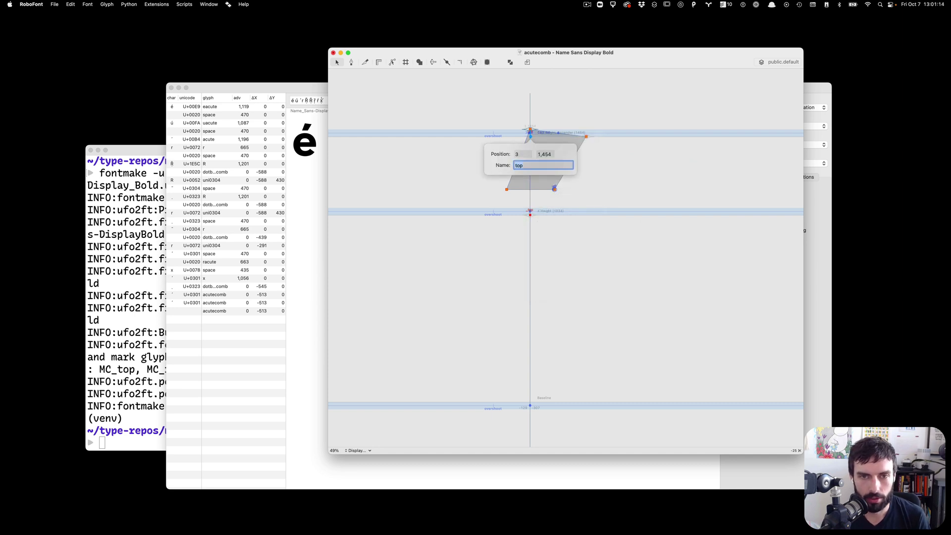
{"action": "key", "text": "Return"}
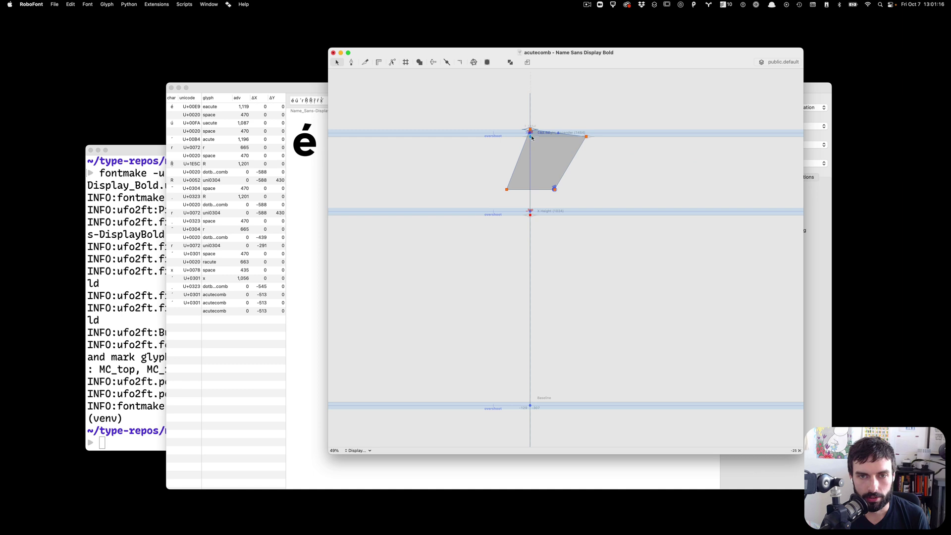
- Save the font with the new anchor and close the acutecomb glyph window
{"action": "scroll", "coordinate": [535, 116], "scroll_direction": "up", "scroll_amount": 2}
{"action": "scroll", "coordinate": [535, 116], "scroll_direction": "up", "scroll_amount": 5}
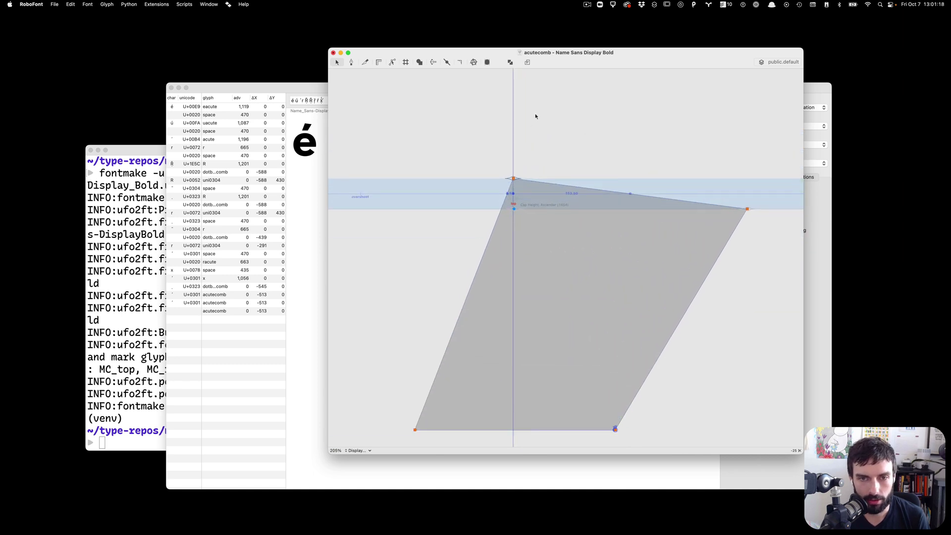
{"action": "scroll", "coordinate": [535, 116], "scroll_direction": "down", "scroll_amount": 5}
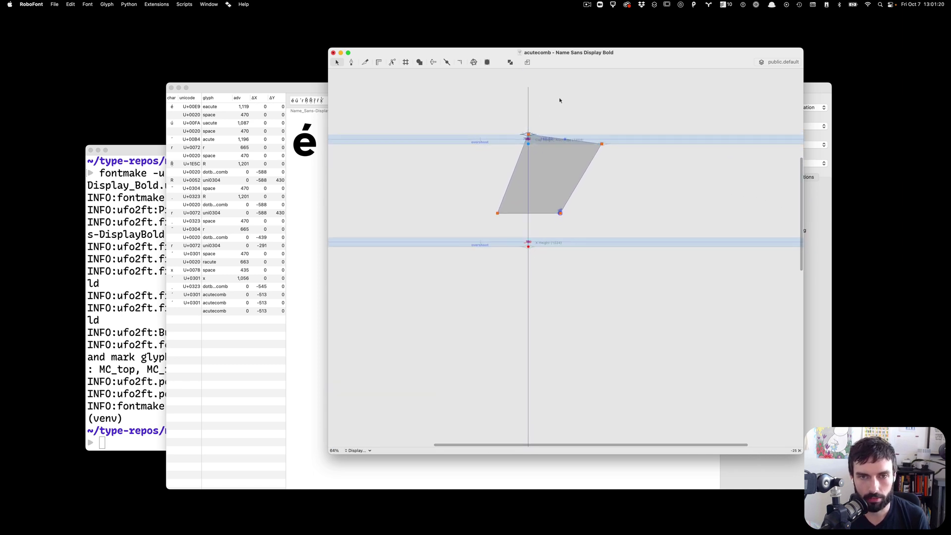
{"action": "key", "text": "super+s"}
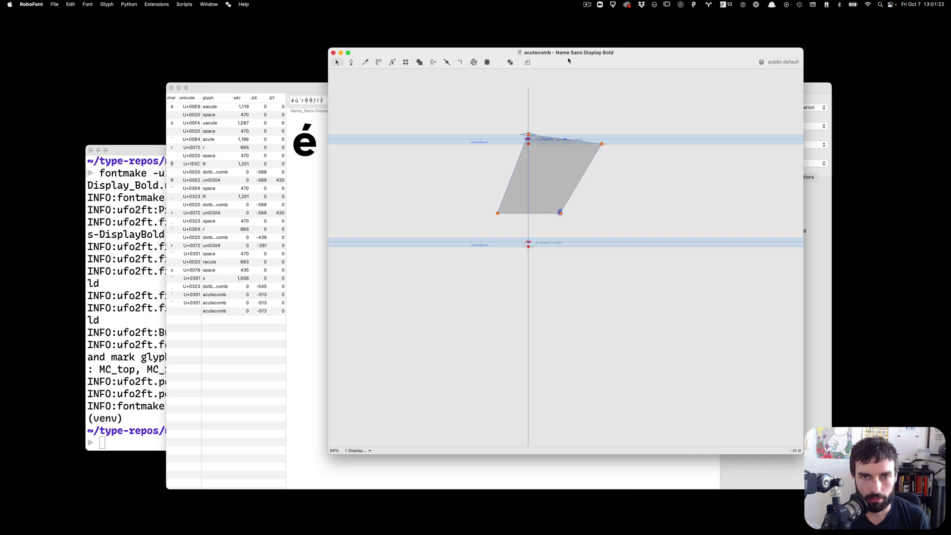
{"action": "key", "text": "super+w"}
- Rerun the previous fontmake command to rebuild master_otf/Name_Sans-Display_Bold.otf
{"action": "key", "text": "super+Tab"}
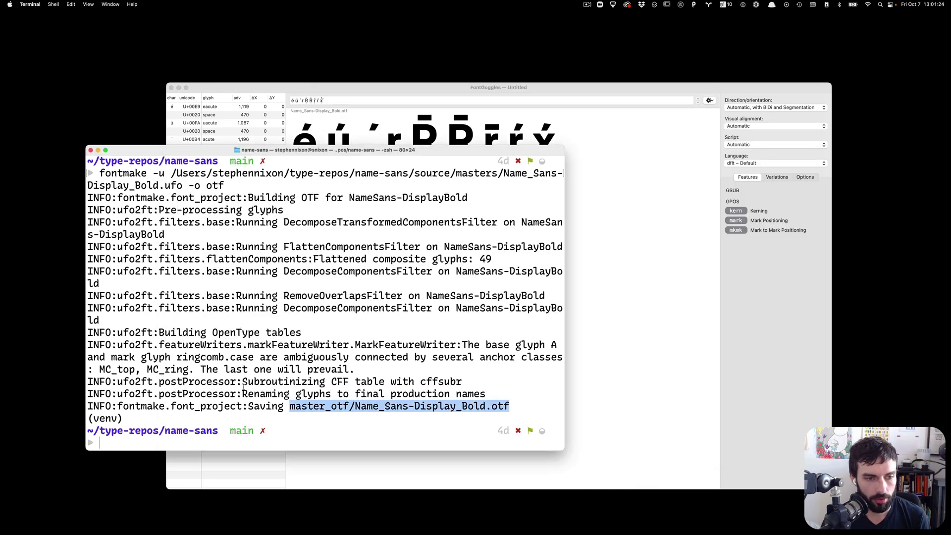
{"action": "left_click_drag", "start_coordinate": [435, 396], "coordinate": [709, 460]}
{"action": "key", "text": "Up"}
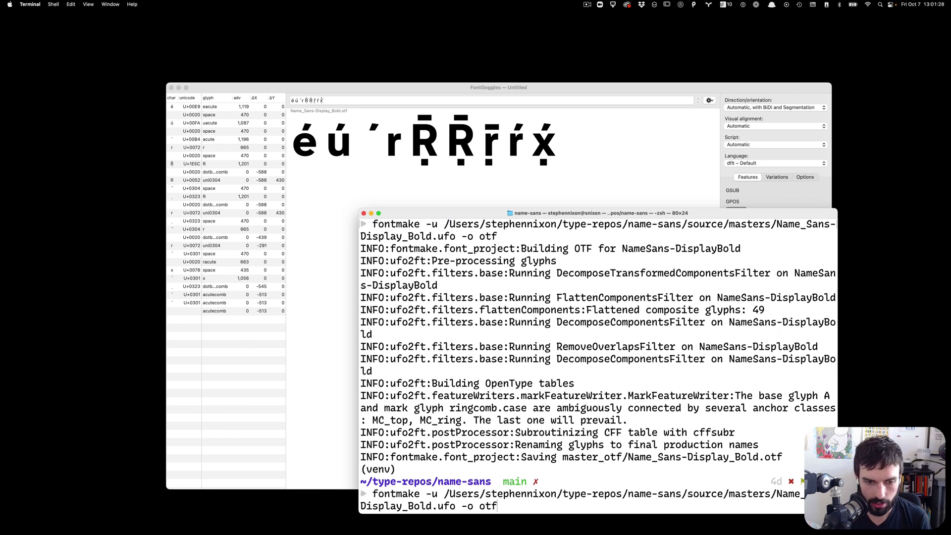
{"action": "key", "text": "Return"}
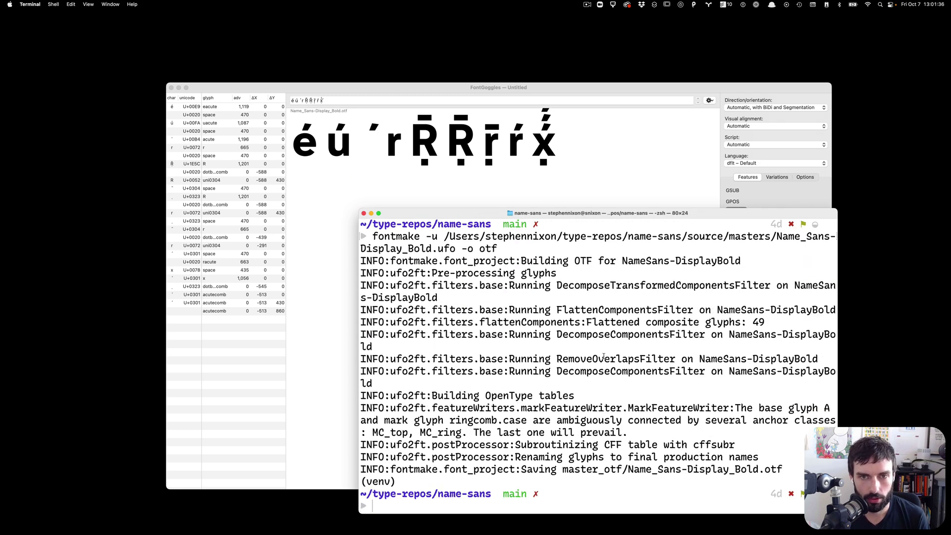
- Replace the test line's final x with an x carrying two combining acute accents
{"action": "left_click", "coordinate": [585, 184]}
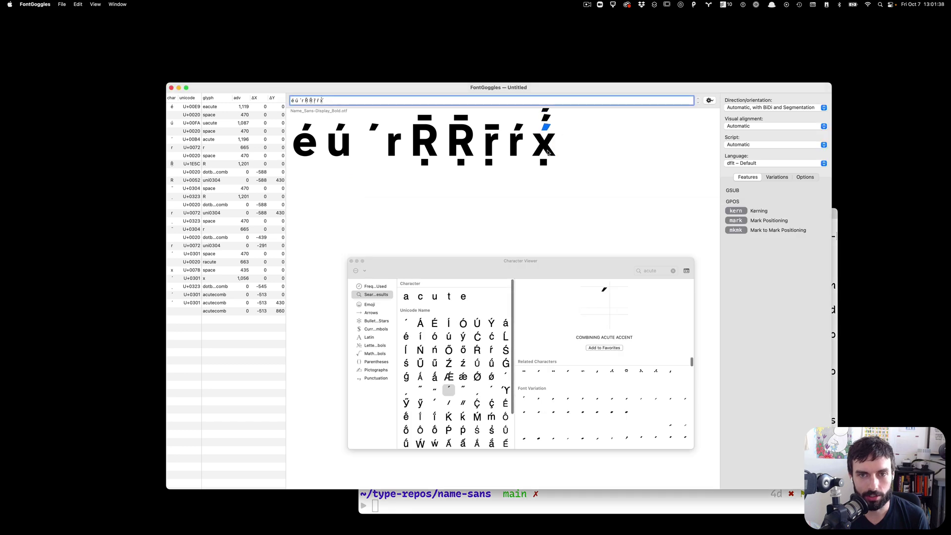
{"action": "key", "text": "BackSpace"}
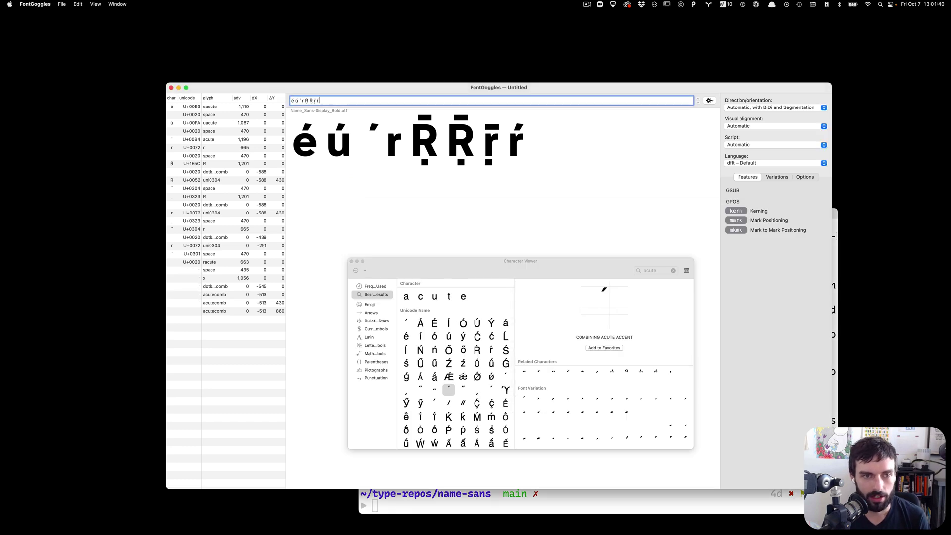
{"action": "type", "text": "x"}
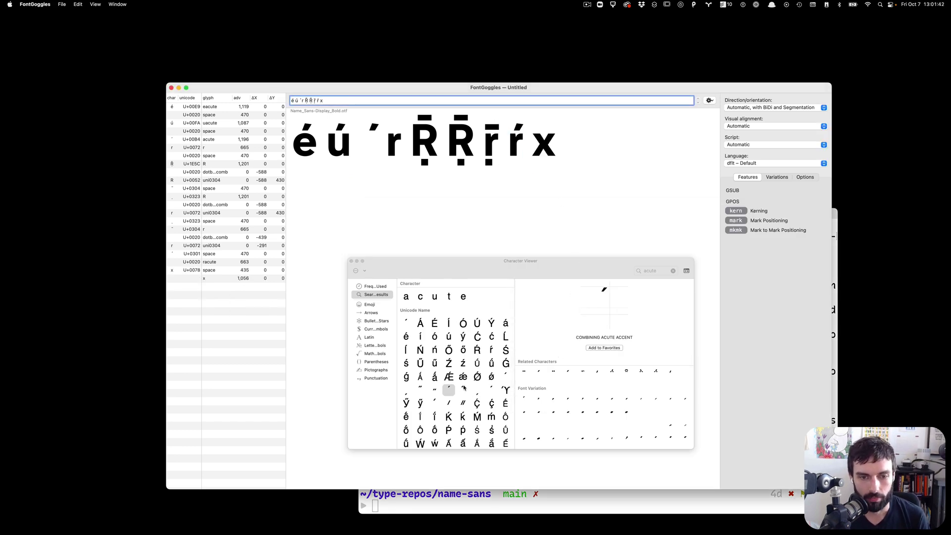
{"action": "double_click", "coordinate": [451, 392]}
{"action": "double_click", "coordinate": [449, 390]}
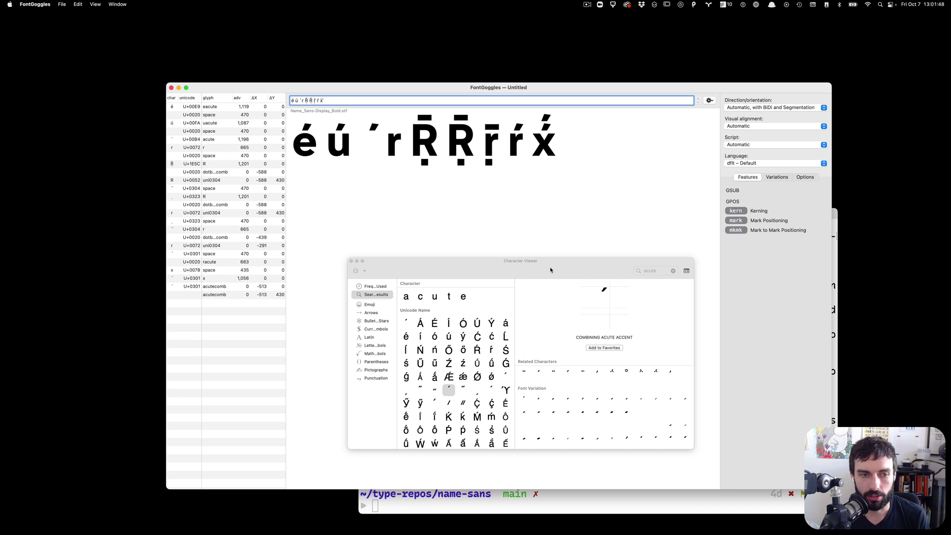
{"action": "left_click_drag", "start_coordinate": [542, 267], "coordinate": [204, 287]}
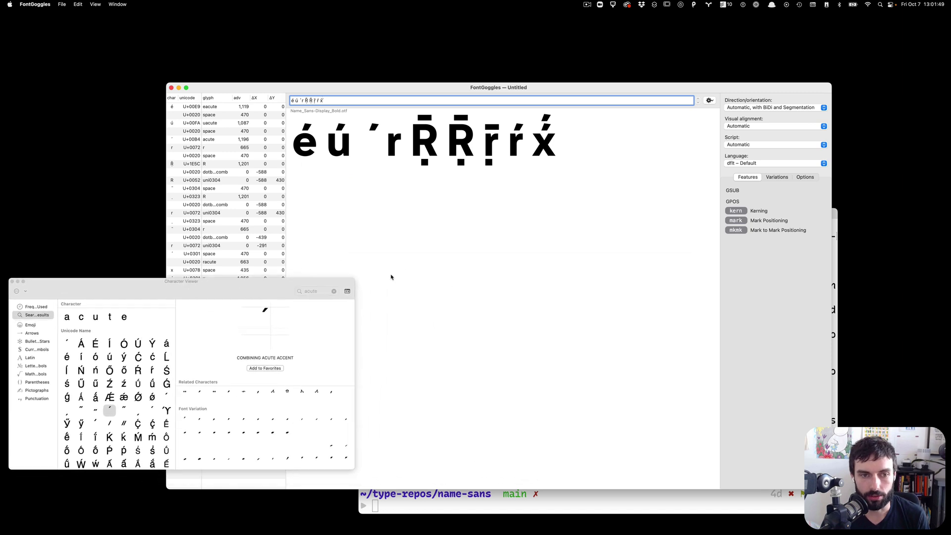
- Toggle the mkmk and mark features off and back on to compare the accent stacking
{"action": "left_click", "coordinate": [735, 230]}
{"action": "left_click", "coordinate": [736, 230]}
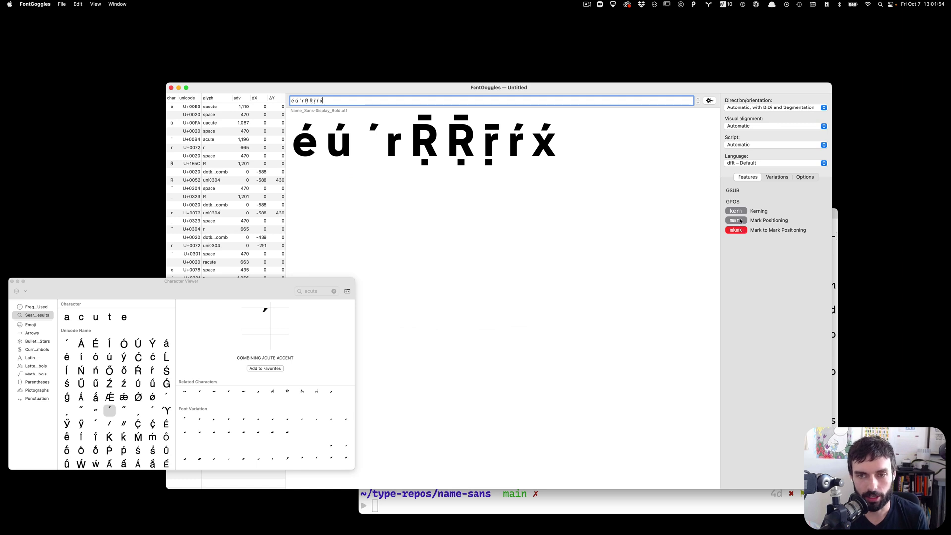
{"action": "left_click", "coordinate": [741, 221]}
{"action": "left_click", "coordinate": [740, 221]}
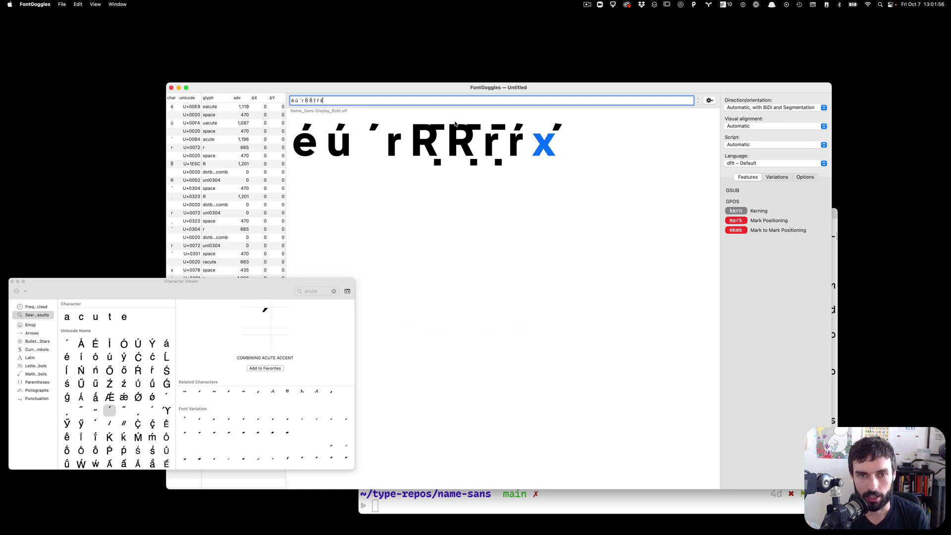
{"action": "left_click", "coordinate": [742, 221]}
{"action": "left_click", "coordinate": [739, 230]}
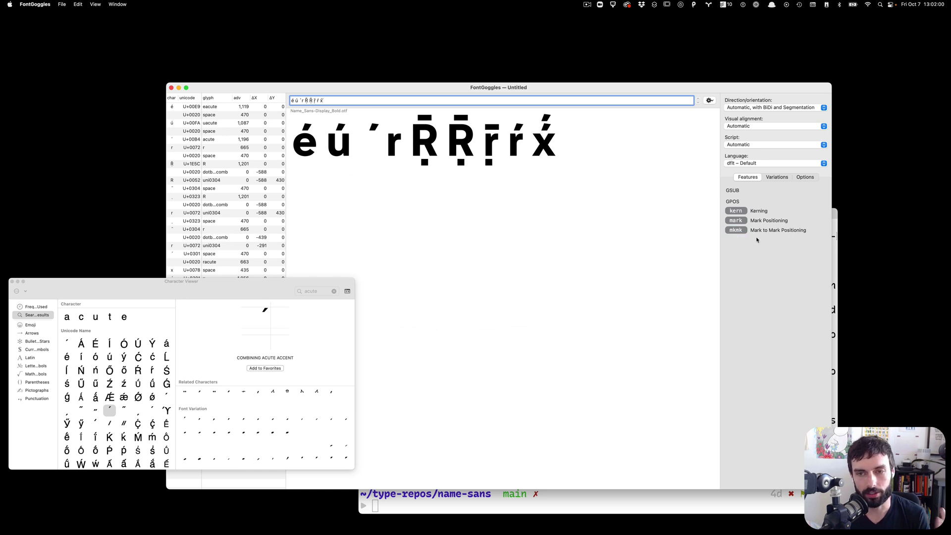
{"action": "left_click_drag", "start_coordinate": [628, 88], "coordinate": [695, 52]}
- Append 'éüö' to the end of the test line, then switch to the Safari desktop
{"action": "left_click", "coordinate": [322, 268]}
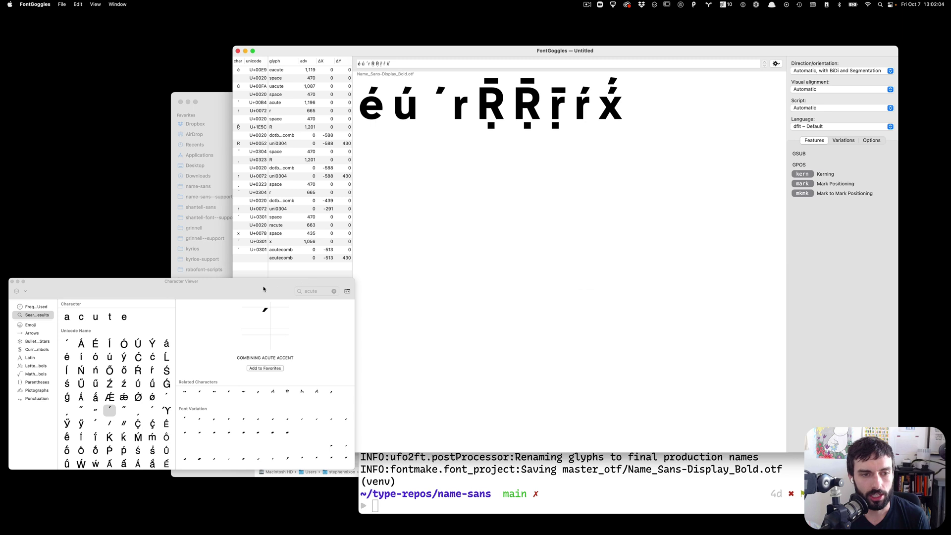
{"action": "left_click_drag", "start_coordinate": [263, 289], "coordinate": [328, 311]}
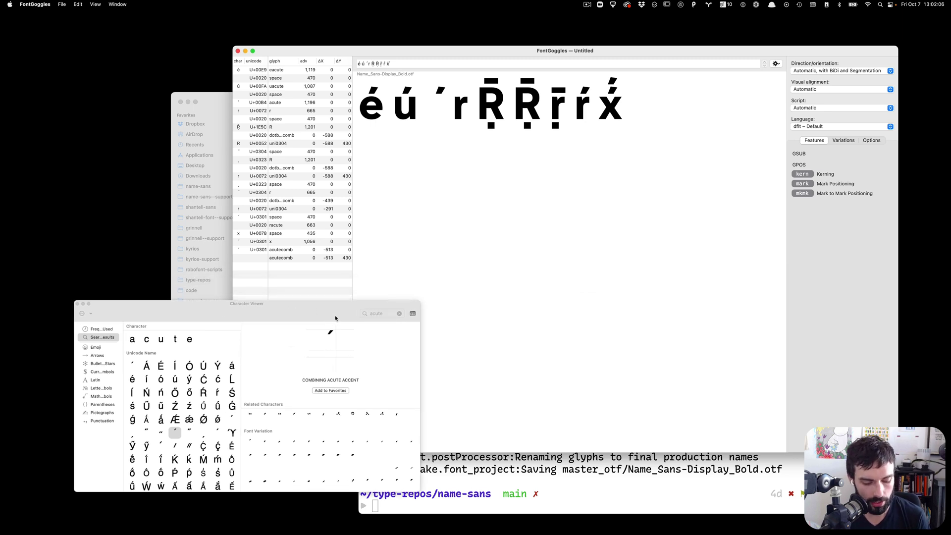
{"action": "left_click", "coordinate": [618, 64]}
{"action": "type", "text": "é"}
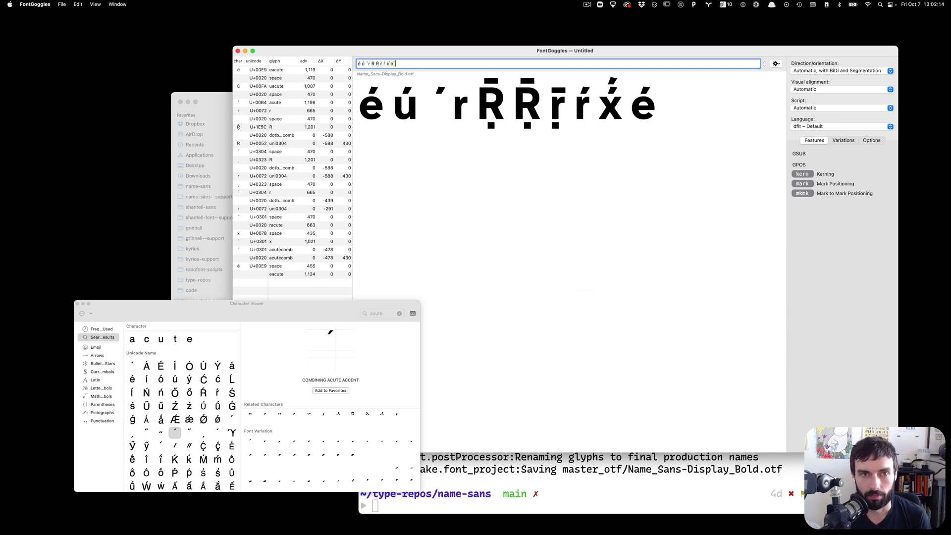
{"action": "type", "text": "üö"}
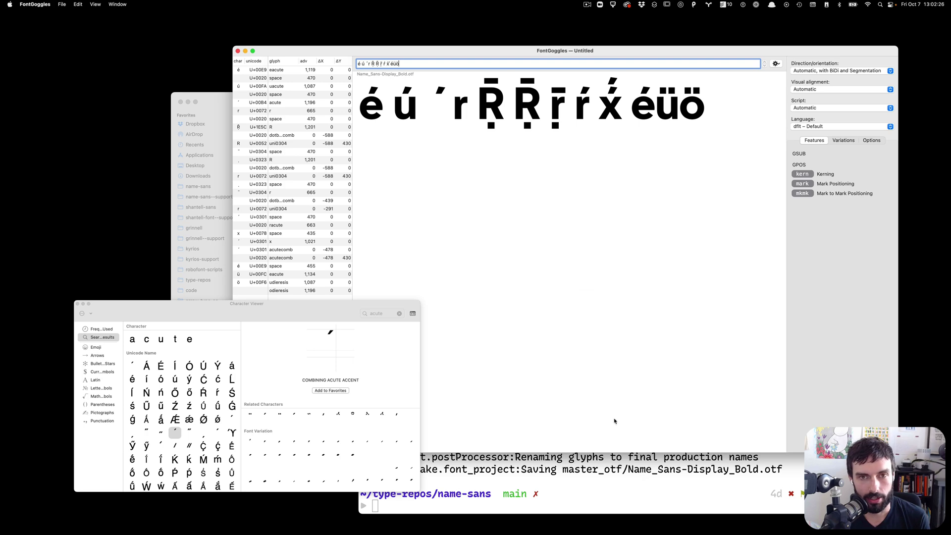
{"action": "key", "text": "ctrl+Left"}
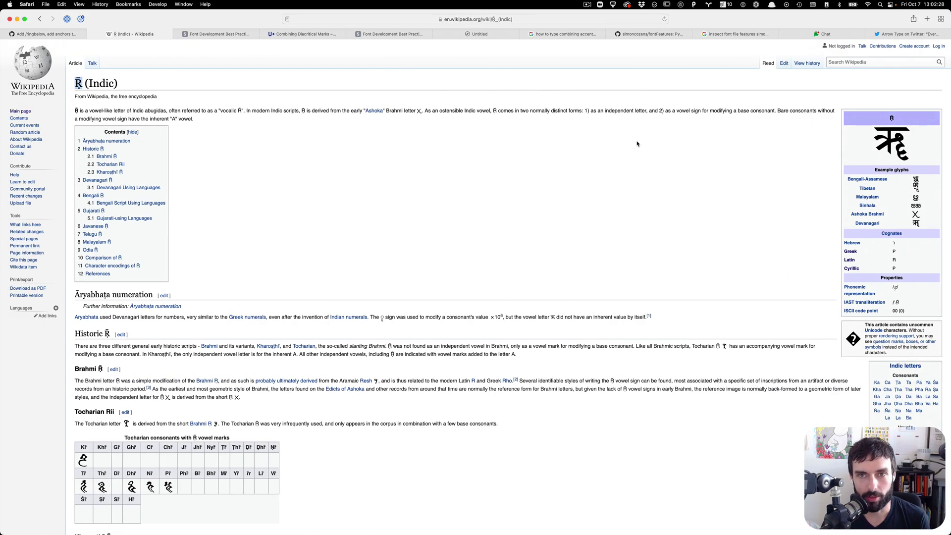
- Find and select the otf2fea utility in the fontFeatures README's Components section
{"action": "left_click", "coordinate": [650, 34]}
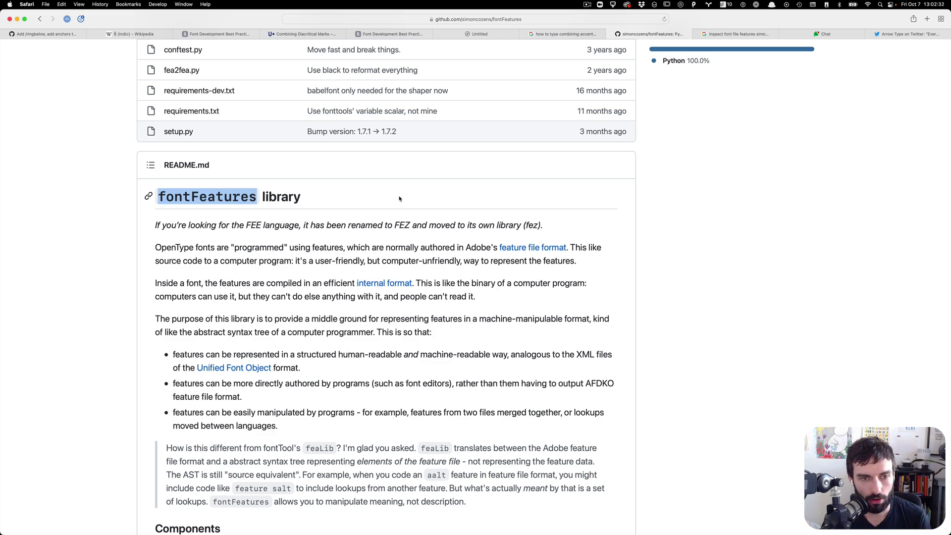
{"action": "scroll", "coordinate": [398, 199], "scroll_direction": "down", "scroll_amount": 3}
{"action": "scroll", "coordinate": [398, 199], "scroll_direction": "down", "scroll_amount": 4}
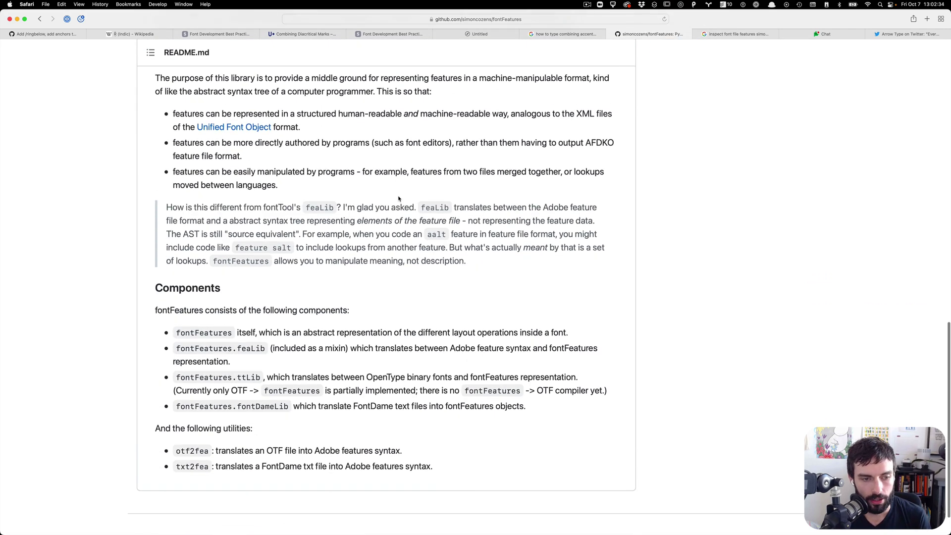
{"action": "key", "text": "ctrl+Right"}
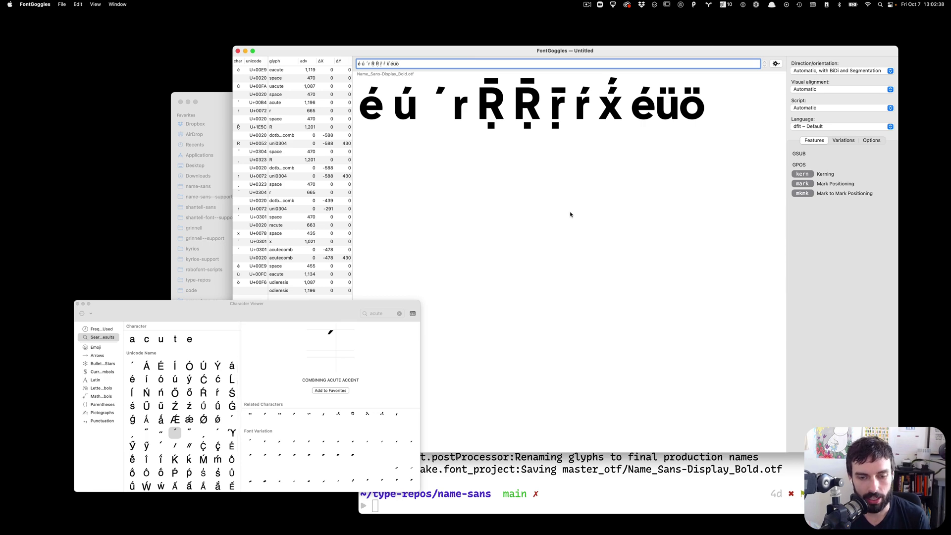
{"action": "left_click", "coordinate": [586, 496]}
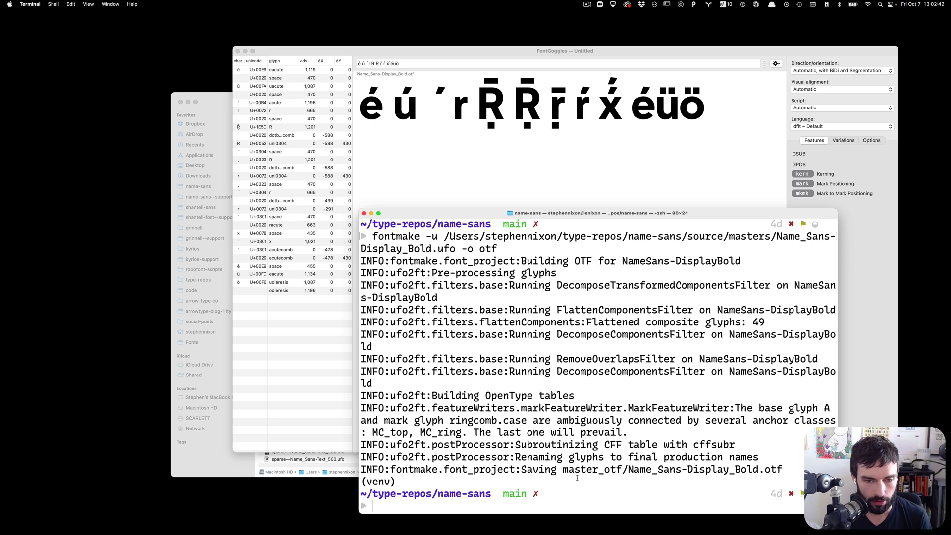
{"action": "key", "text": "super+Tab"}
{"action": "scroll", "coordinate": [272, 333], "scroll_direction": "up", "scroll_amount": 2}
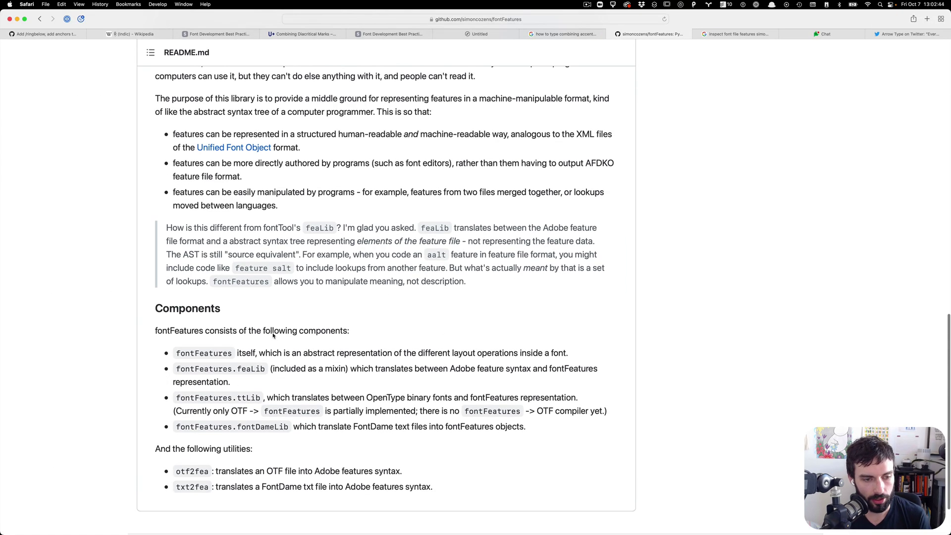
{"action": "double_click", "coordinate": [185, 471]}
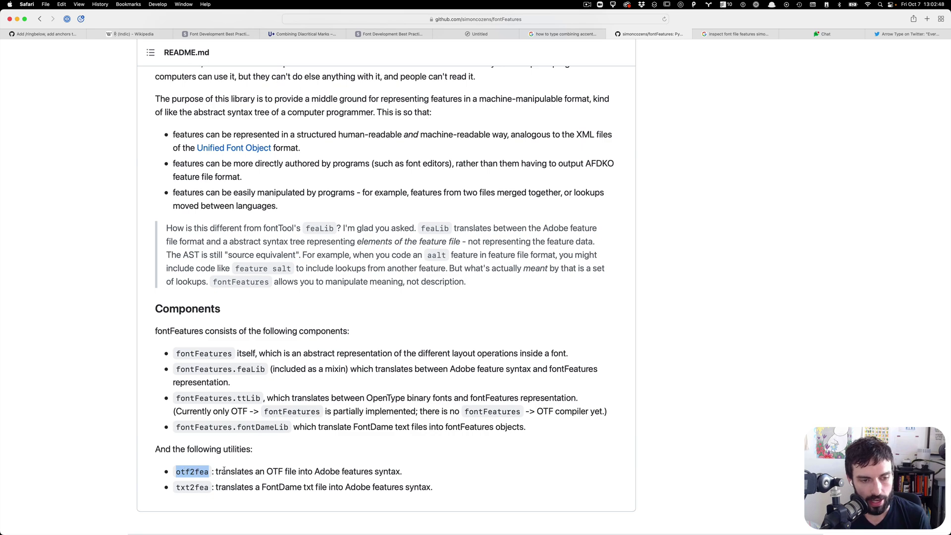
- Run otf2fea on master_otf/Name_Sans-Display_Bold.otf and enlarge Terminal to read the feature code
{"action": "key", "text": "super+Tab"}
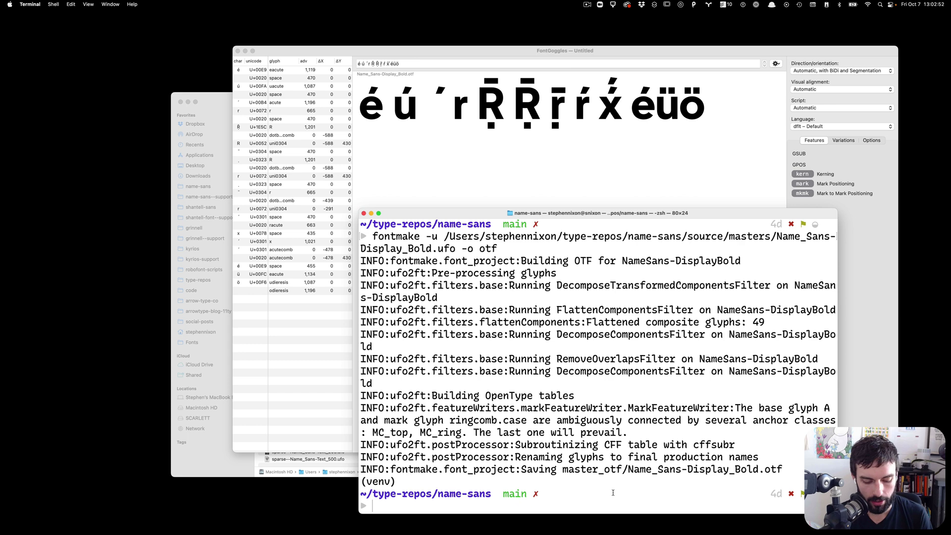
{"action": "type", "text": "otf2fea"}
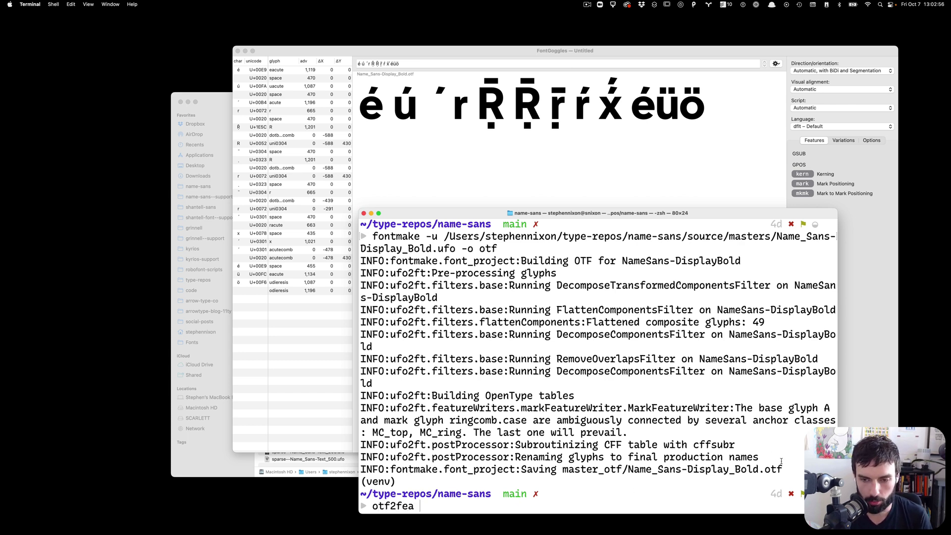
{"action": "left_click_drag", "start_coordinate": [782, 468], "coordinate": [562, 469]}
{"action": "key", "text": "super+c"}
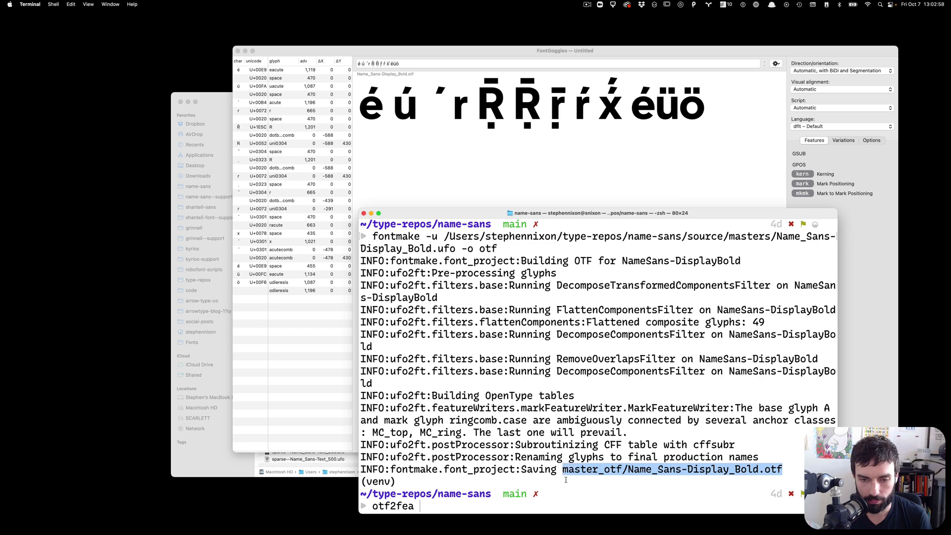
{"action": "left_click", "coordinate": [566, 486]}
{"action": "key", "text": "super+v"}
{"action": "key", "text": "Return"}
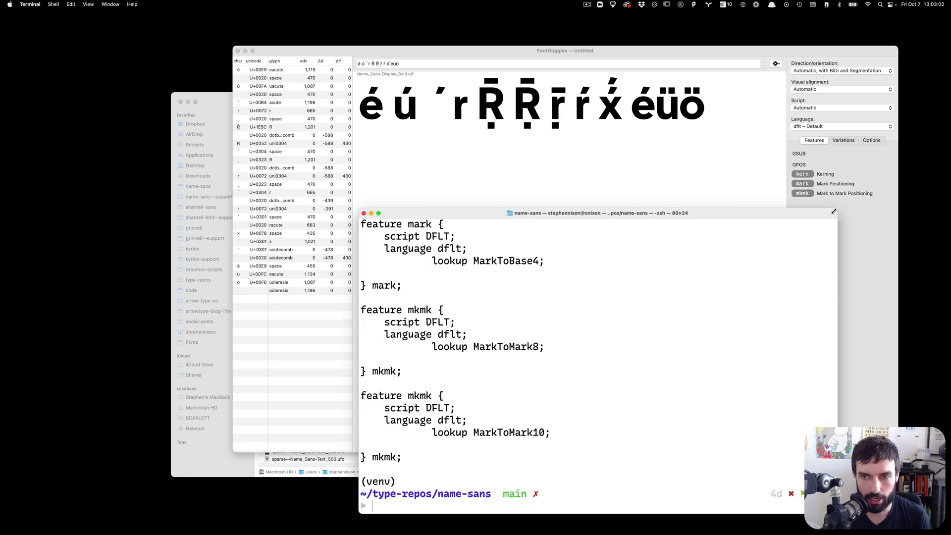
{"action": "left_click_drag", "start_coordinate": [834, 212], "coordinate": [884, 102]}
{"action": "scroll", "coordinate": [543, 267], "scroll_direction": "up", "scroll_amount": 10}
{"action": "scroll", "coordinate": [543, 267], "scroll_direction": "down", "scroll_amount": 5}
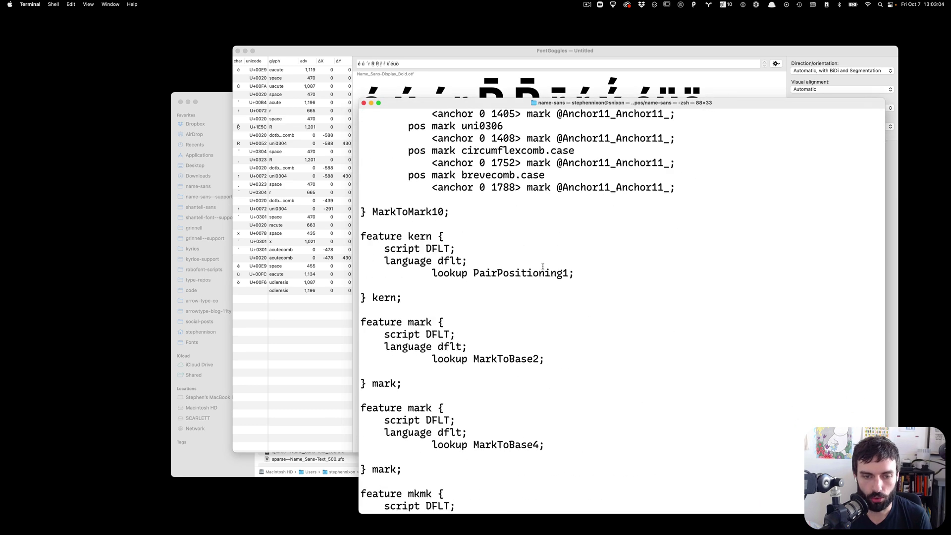
{"action": "scroll", "coordinate": [663, 335], "scroll_direction": "down", "scroll_amount": 5}
- Export the otf2fea feature code to fea.txt
{"action": "key", "text": "Up"}
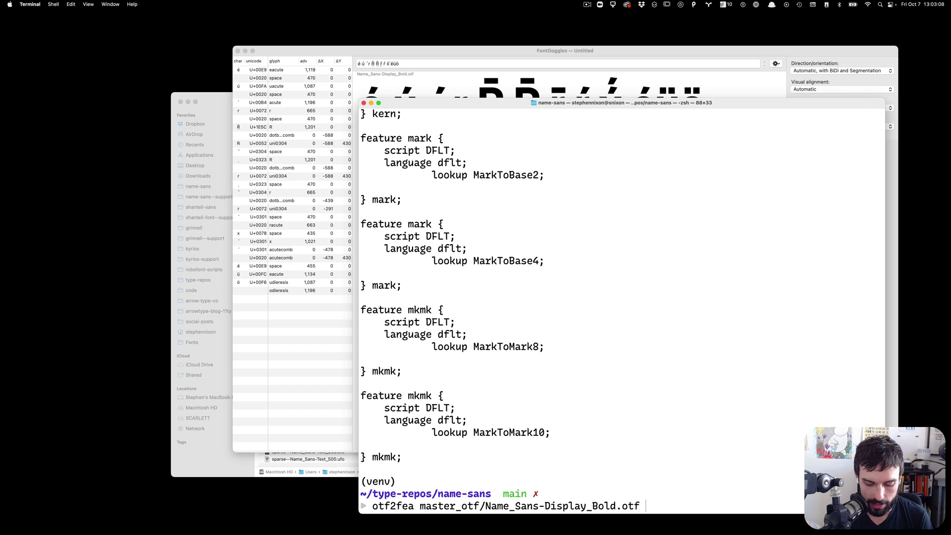
{"action": "type", "text": ">"}
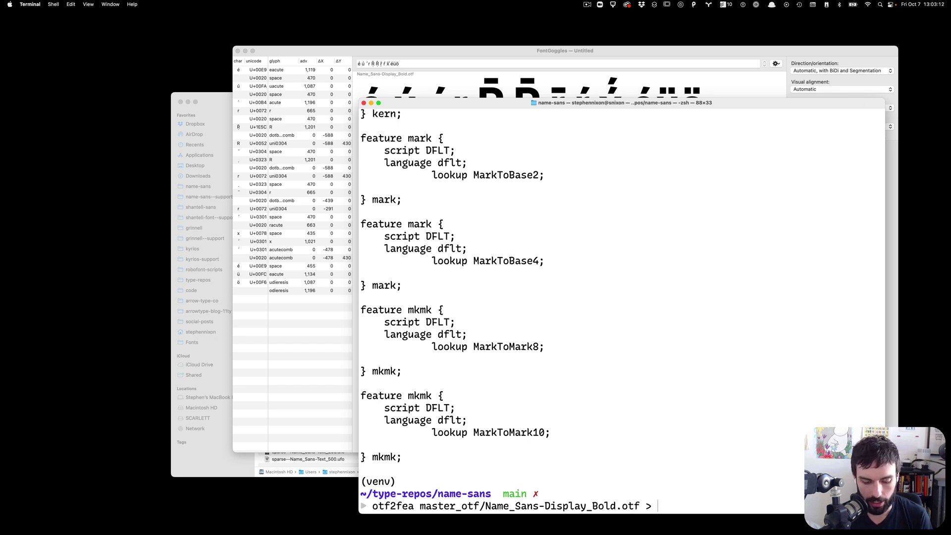
{"action": "type", "text": " fea"}
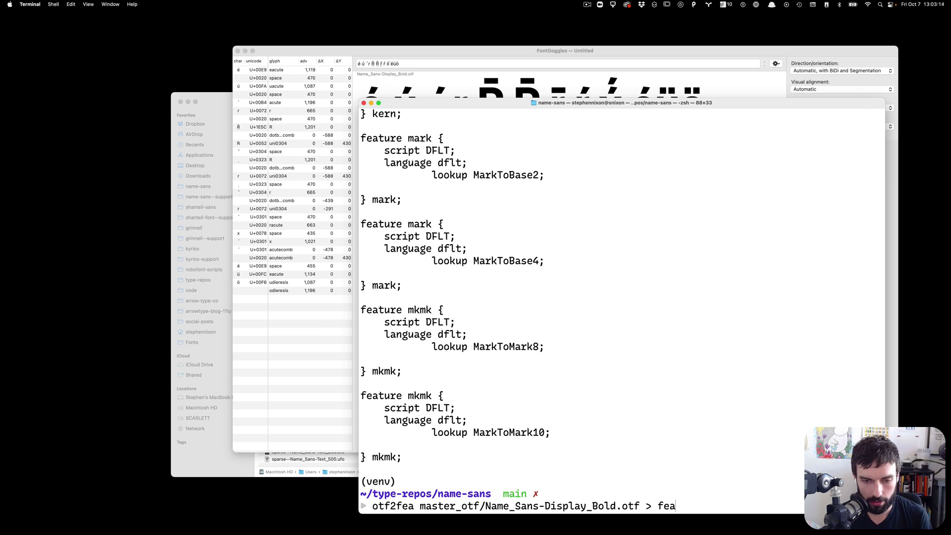
{"action": "type", "text": ".txt"}
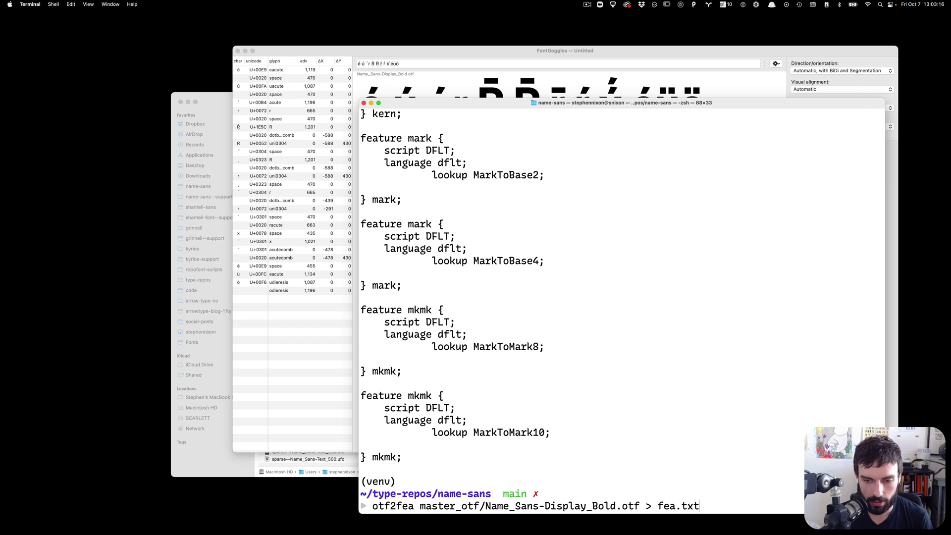
{"action": "key", "text": "Return"}
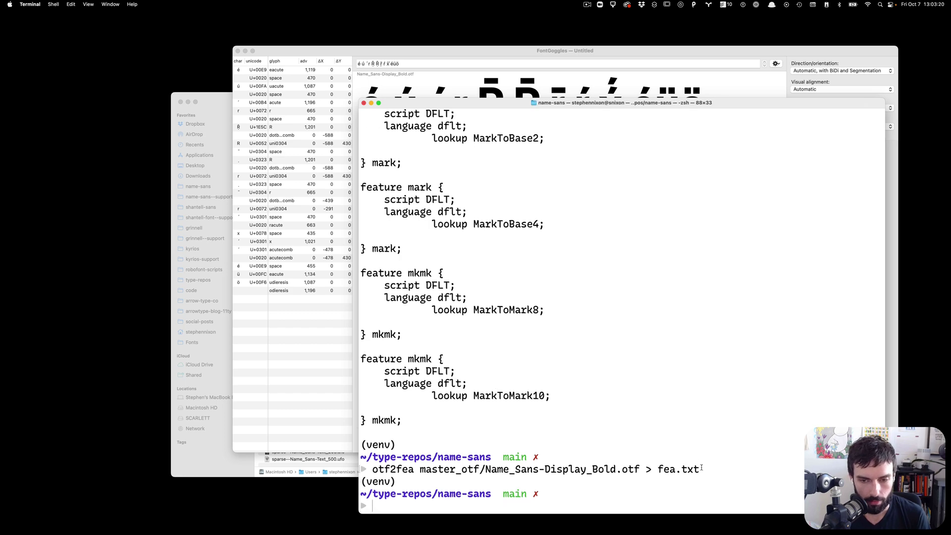
- Open fea.txt and discard the stray Untitled 2 TextEdit document without saving
{"action": "type", "text": "open fea"}
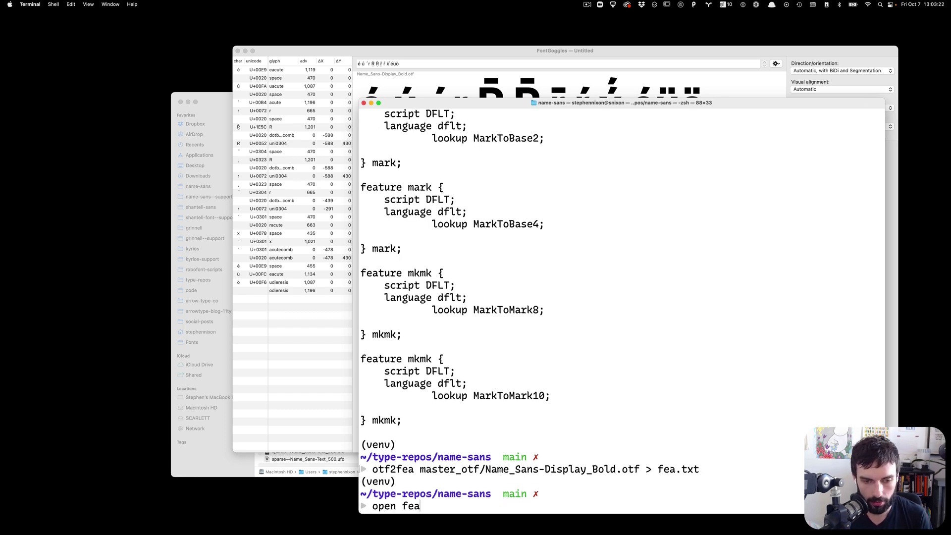
{"action": "type", "text": ".txt"}
{"action": "key", "text": "ctrl+Left"}
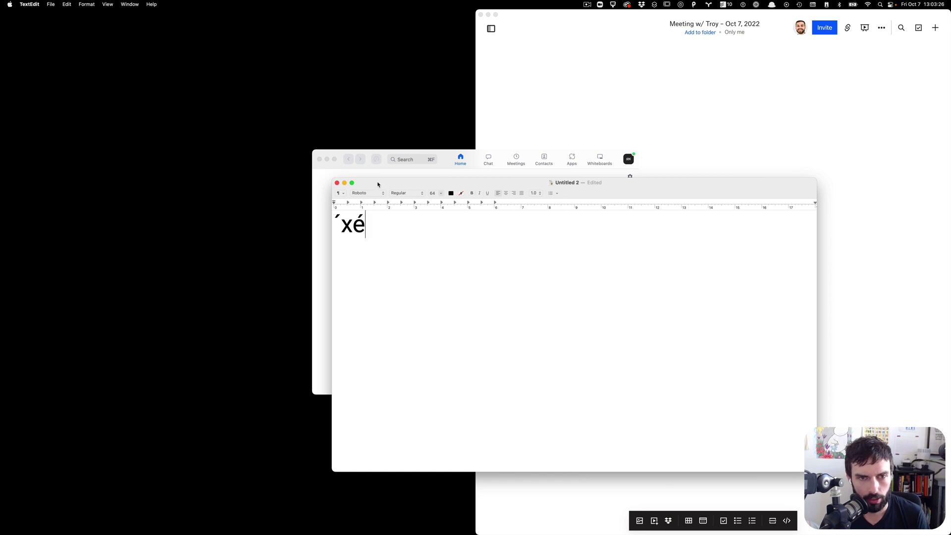
{"action": "left_click", "coordinate": [337, 183]}
{"action": "left_click", "coordinate": [525, 390]}
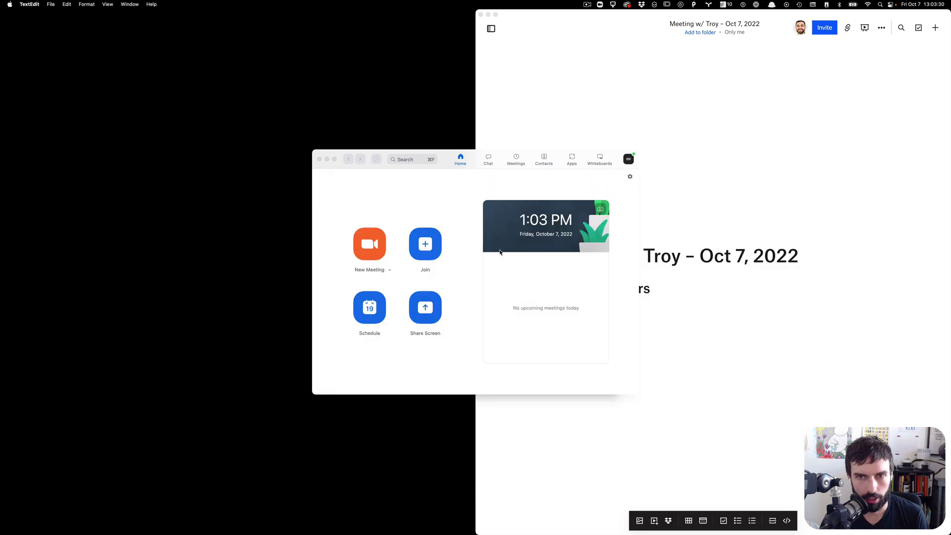
{"action": "key", "text": "ctrl+Right"}
- Open fea.txt in VS Code with 'code fea.txt'
{"action": "left_click", "coordinate": [655, 460]}
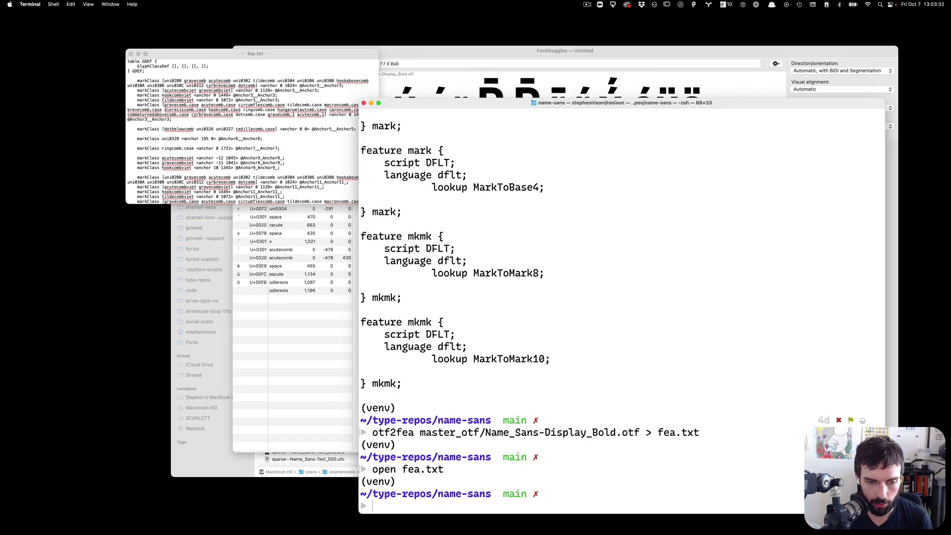
{"action": "type", "text": "code fea.txt"}
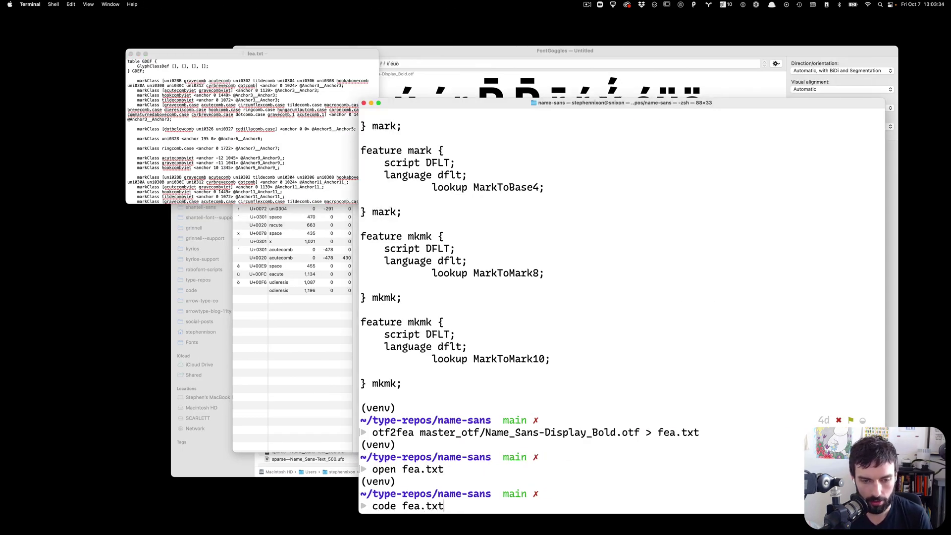
{"action": "key", "text": "Return"}
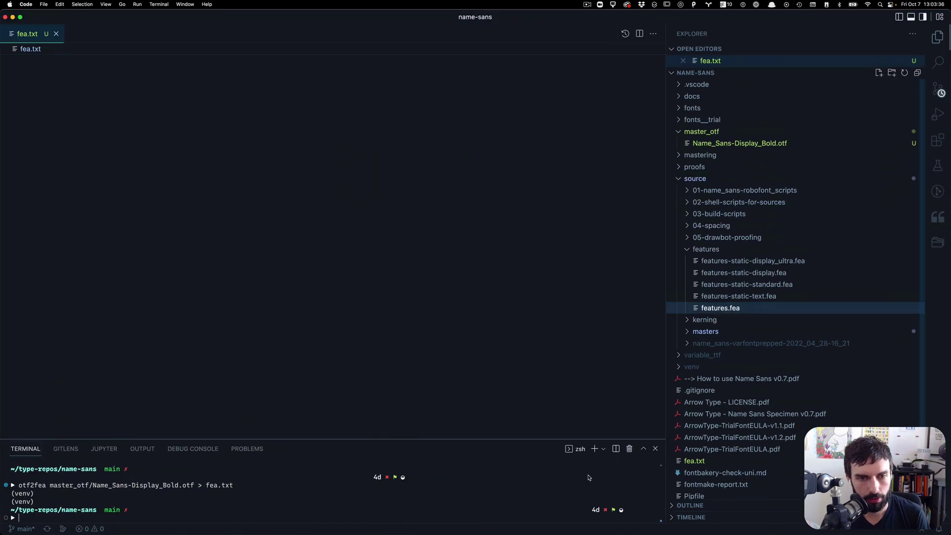
- Hide VS Code's sidebar and panel, then scroll fea.txt's kerning rules past line 14,700
{"action": "key", "text": "super+b"}
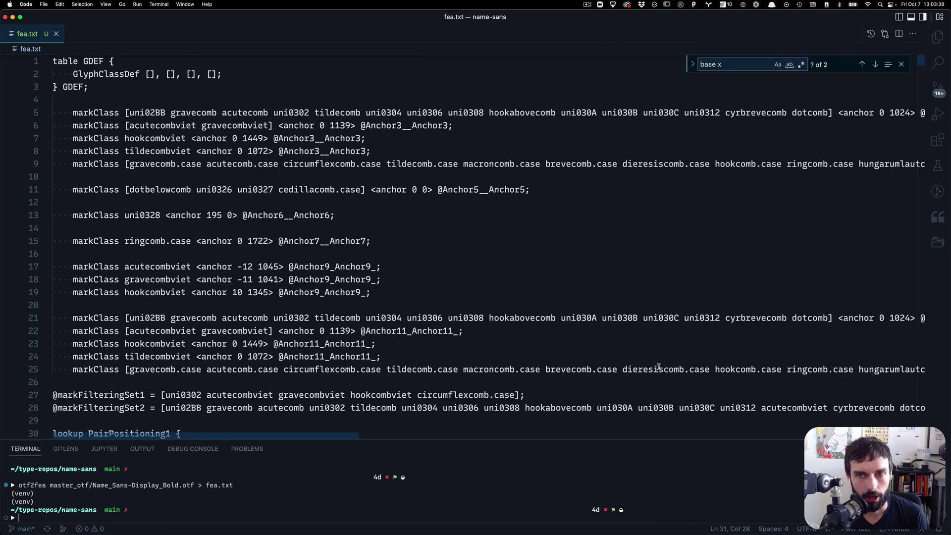
{"action": "key", "text": "super+j"}
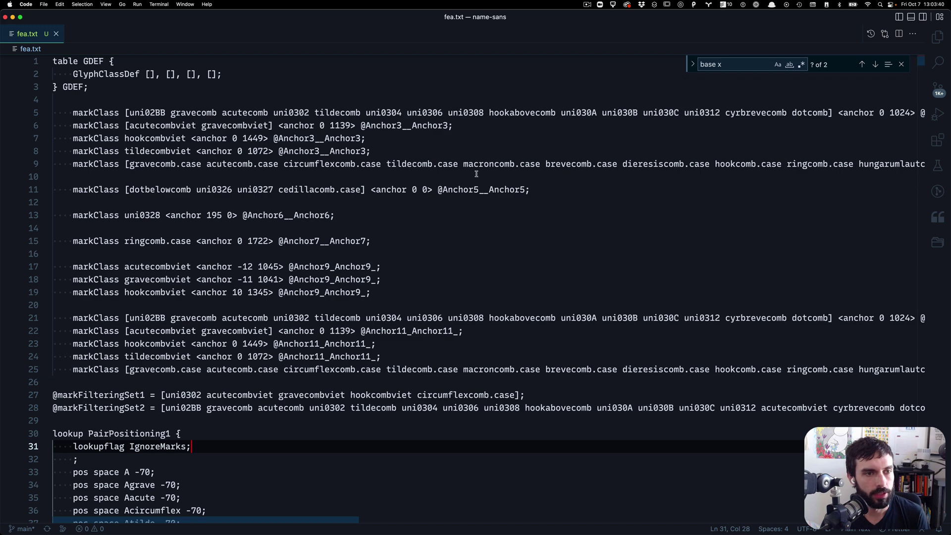
{"action": "scroll", "coordinate": [251, 217], "scroll_direction": "down", "scroll_amount": 20}
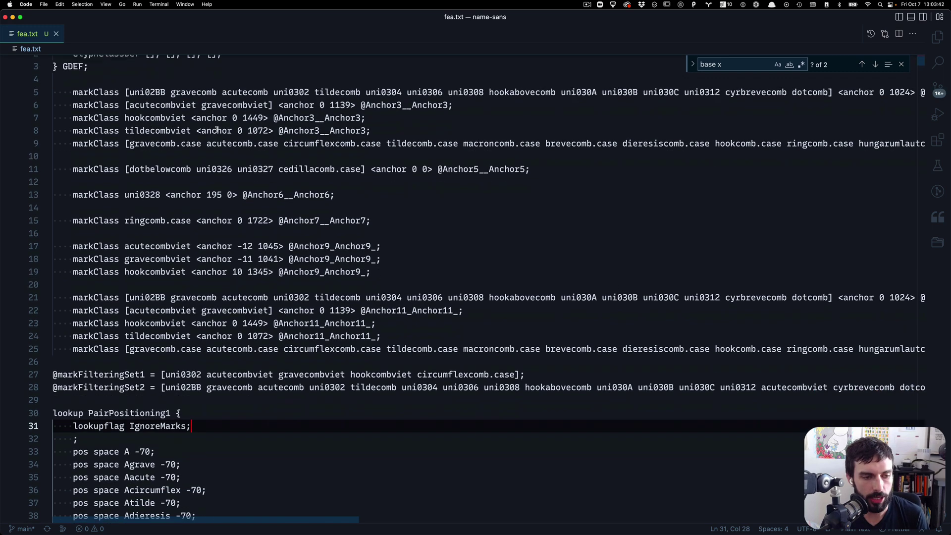
{"action": "scroll", "coordinate": [251, 217], "scroll_direction": "down", "scroll_amount": 20}
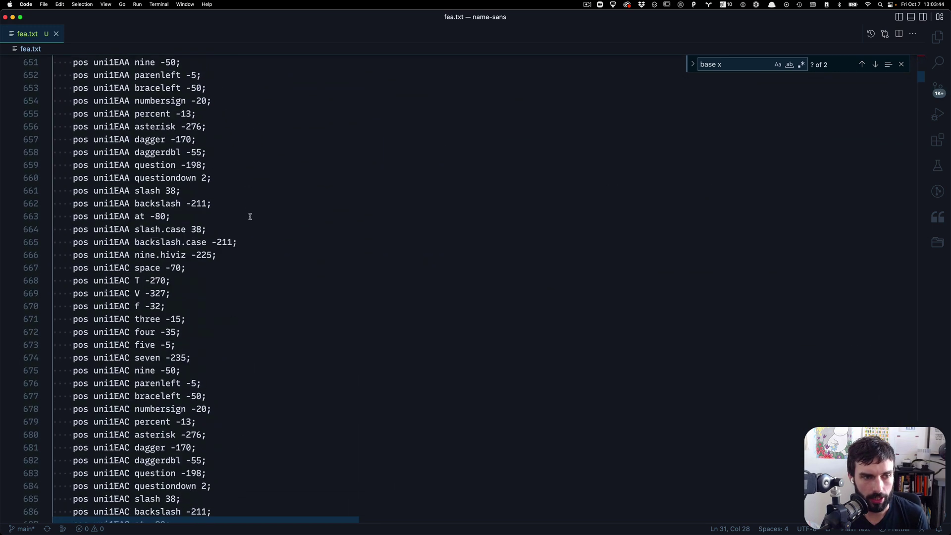
{"action": "scroll", "coordinate": [250, 216], "scroll_direction": "down", "scroll_amount": 20}
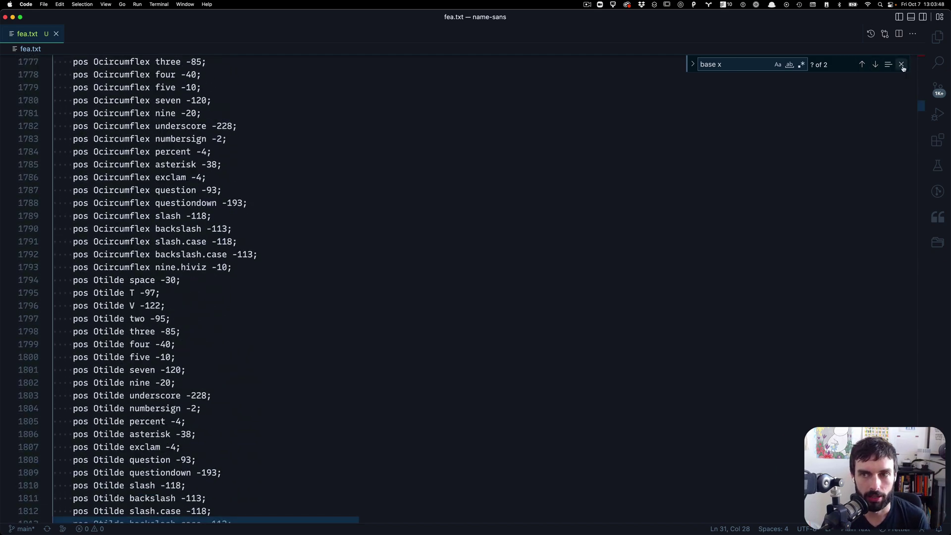
{"action": "left_click", "coordinate": [901, 64]}
{"action": "left_click_drag", "start_coordinate": [921, 106], "coordinate": [897, 432]}
{"action": "left_click_drag", "start_coordinate": [235, 321], "coordinate": [73, 190]}
{"action": "scroll", "coordinate": [475, 287], "scroll_direction": "down", "scroll_amount": 20}
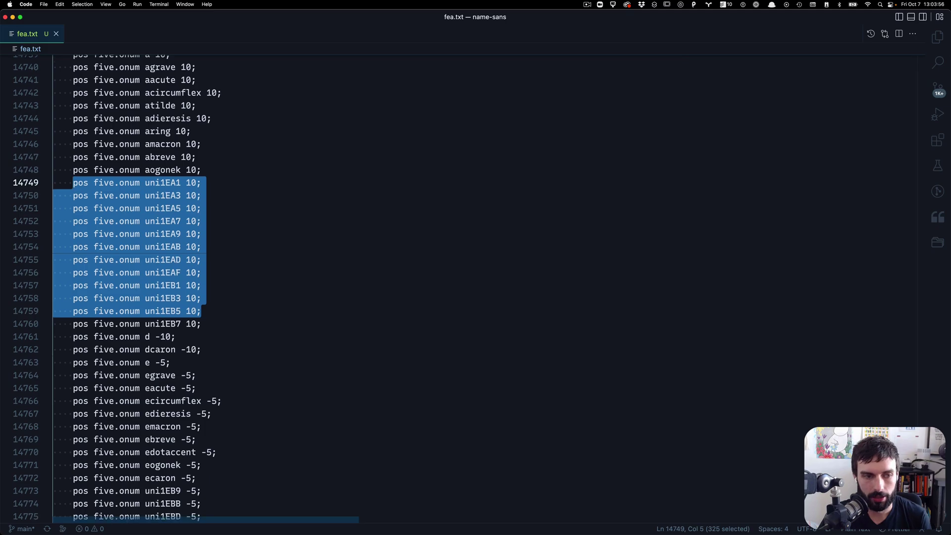
- Search fea.txt for 'base x' and inspect its anchor in the MarkToBase2 lookup
{"action": "scroll", "coordinate": [701, 156], "scroll_direction": "down", "scroll_amount": 10}
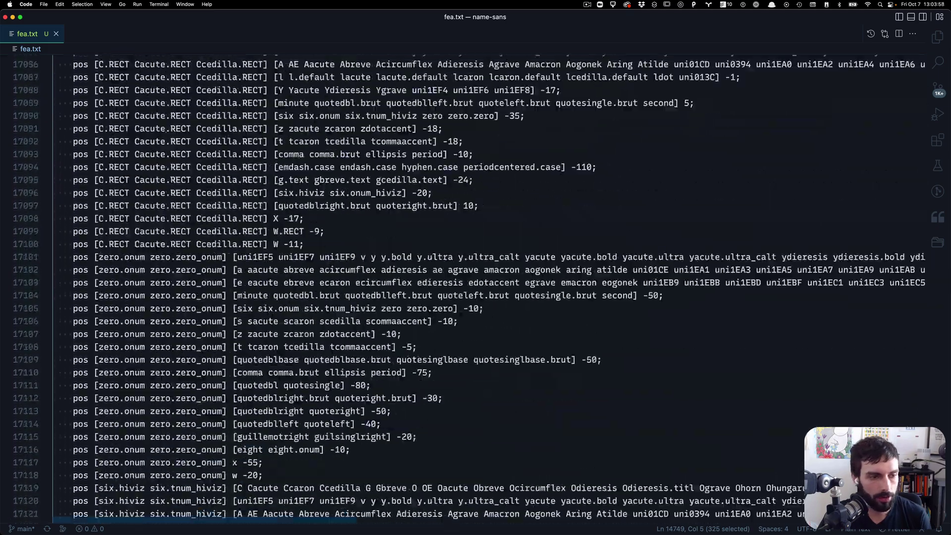
{"action": "left_click", "coordinate": [700, 156]}
{"action": "key", "text": "super+f"}
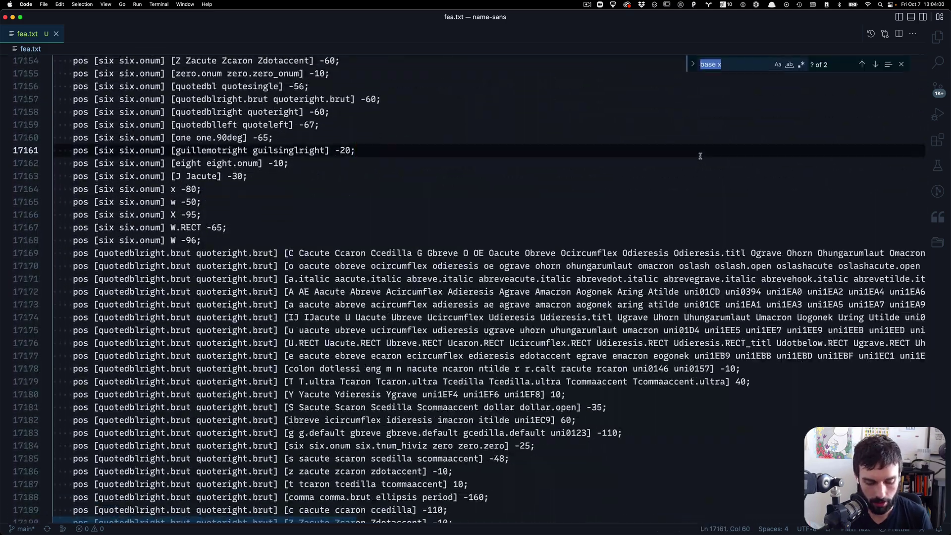
{"action": "key", "text": "Return"}
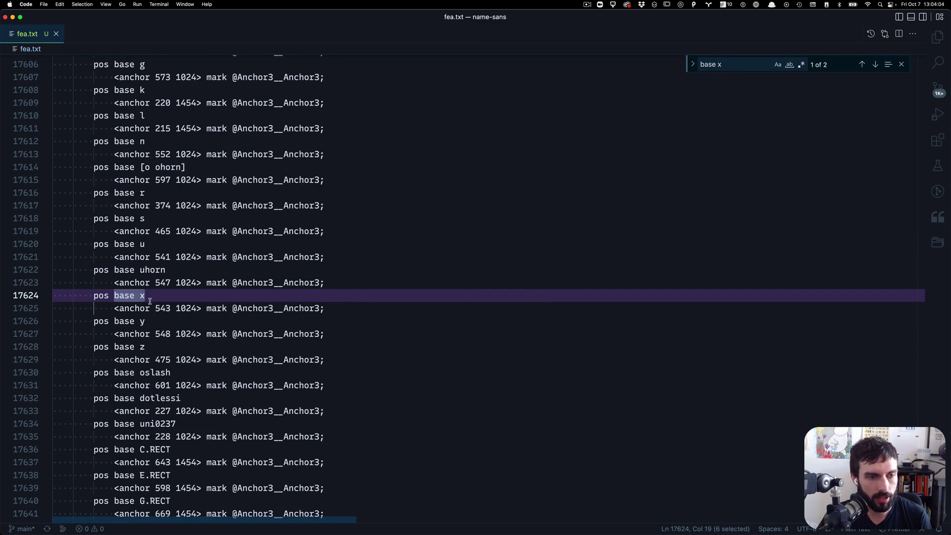
{"action": "left_click_drag", "start_coordinate": [146, 297], "coordinate": [124, 296]}
{"action": "scroll", "coordinate": [118, 297], "scroll_direction": "up", "scroll_amount": 20}
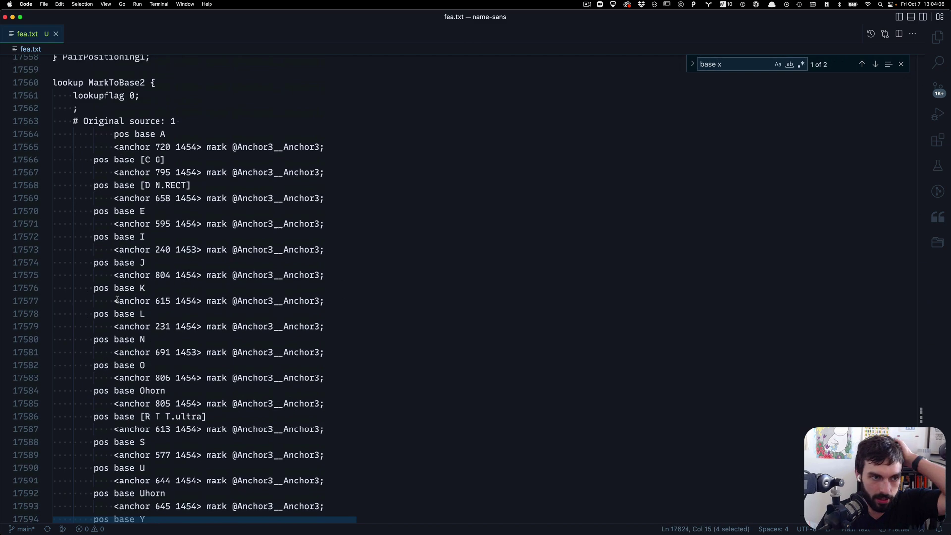
{"action": "scroll", "coordinate": [117, 299], "scroll_direction": "down", "scroll_amount": 20}
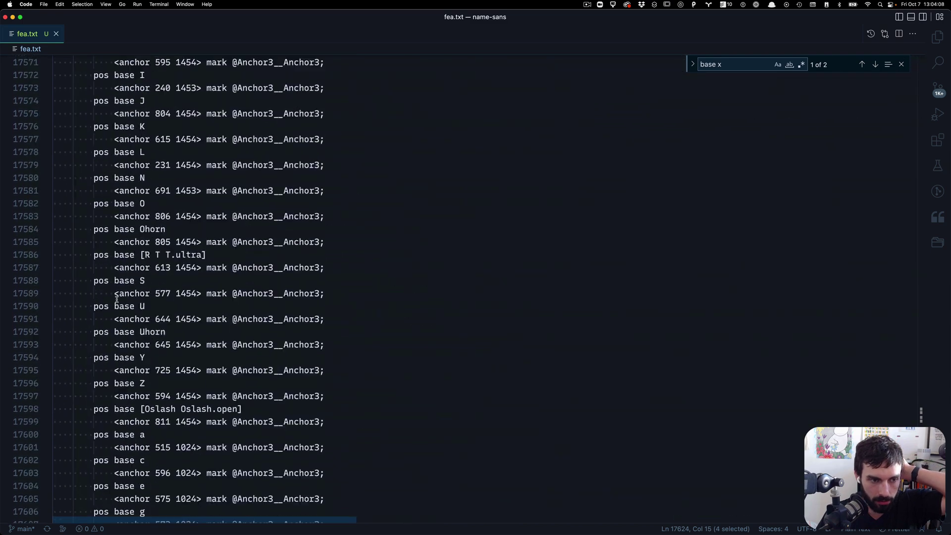
{"action": "scroll", "coordinate": [117, 299], "scroll_direction": "up", "scroll_amount": 1}
{"action": "scroll", "coordinate": [117, 298], "scroll_direction": "up", "scroll_amount": 9}
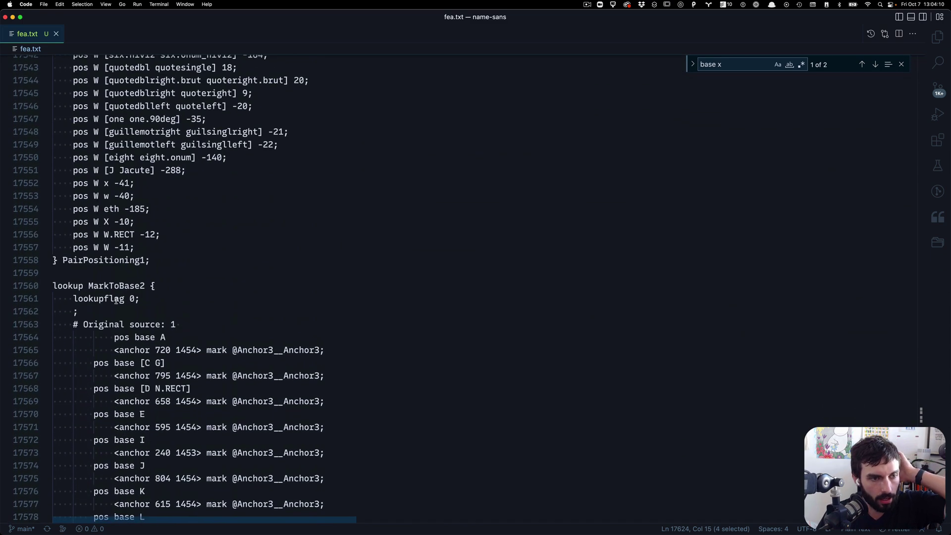
- Select MarkToBase2 and highlight its other occurrences, including the mark feature's call
{"action": "left_click", "coordinate": [113, 278]}
{"action": "scroll", "coordinate": [113, 278], "scroll_direction": "down", "scroll_amount": 10}
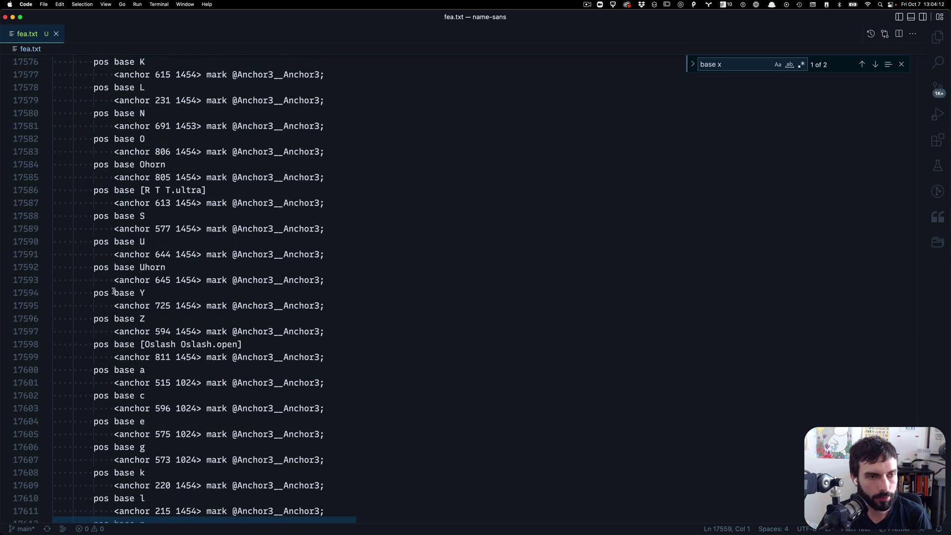
{"action": "scroll", "coordinate": [112, 255], "scroll_direction": "up", "scroll_amount": 8}
{"action": "double_click", "coordinate": [116, 215]}
{"action": "key", "text": "super+d"}
{"action": "key", "text": "super+d"}
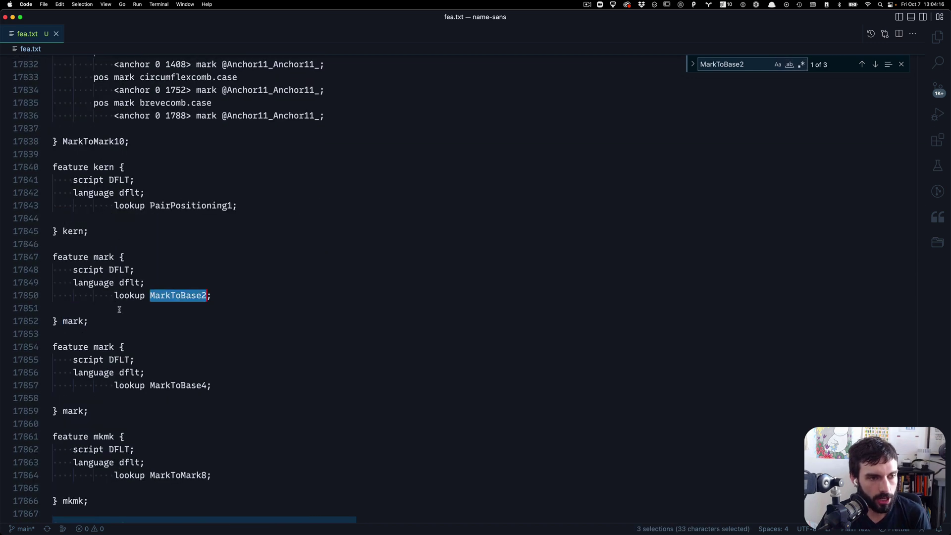
{"action": "left_click_drag", "start_coordinate": [163, 321], "coordinate": [48, 257]}
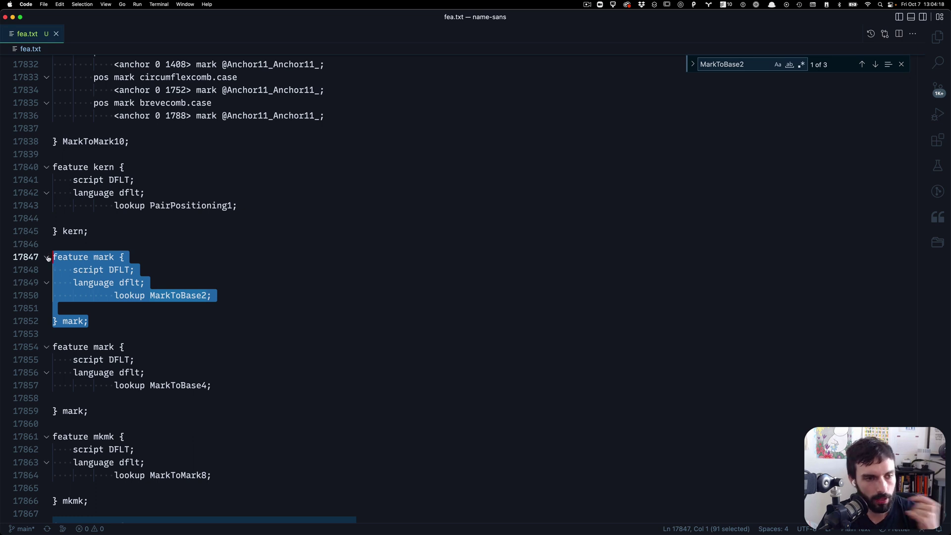
{"action": "scroll", "coordinate": [207, 317], "scroll_direction": "down", "scroll_amount": 3}
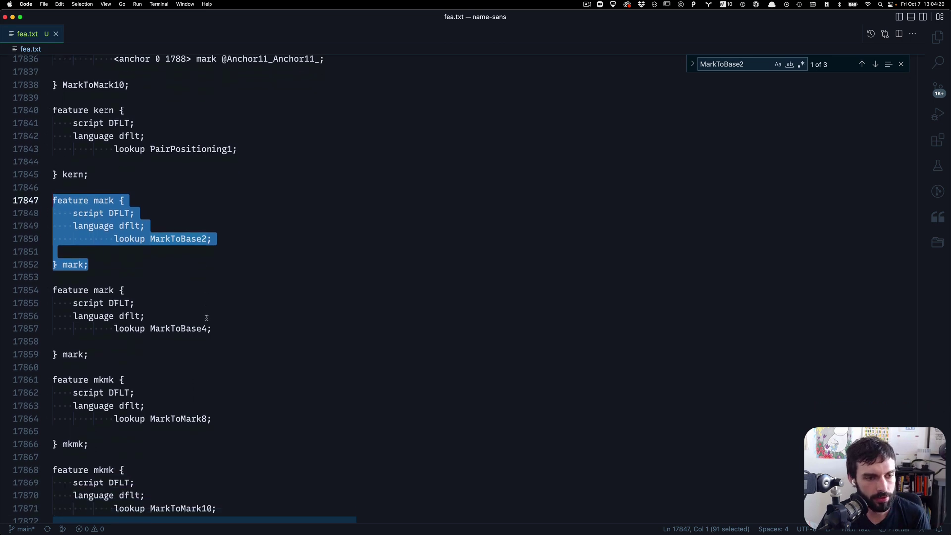
{"action": "scroll", "coordinate": [279, 311], "scroll_direction": "down", "scroll_amount": 5}
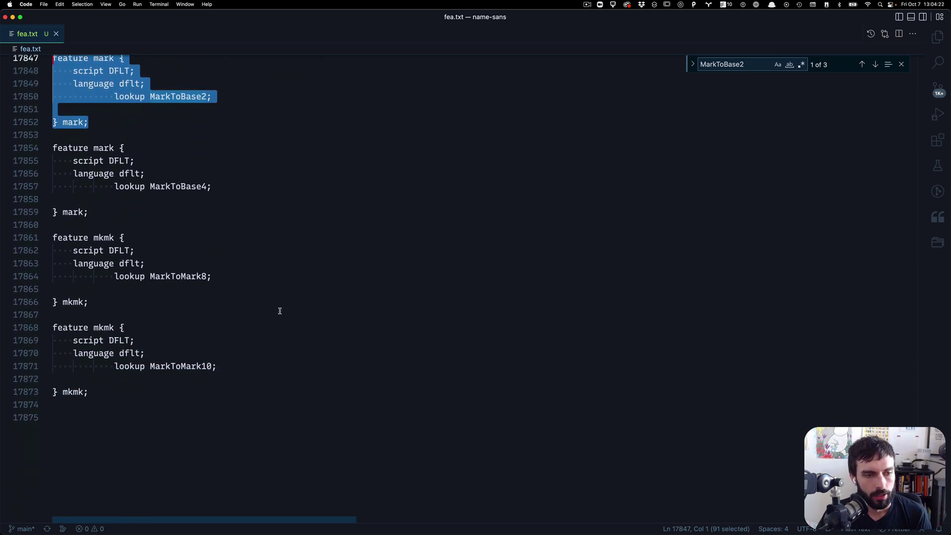
{"action": "scroll", "coordinate": [280, 311], "scroll_direction": "up", "scroll_amount": 10}
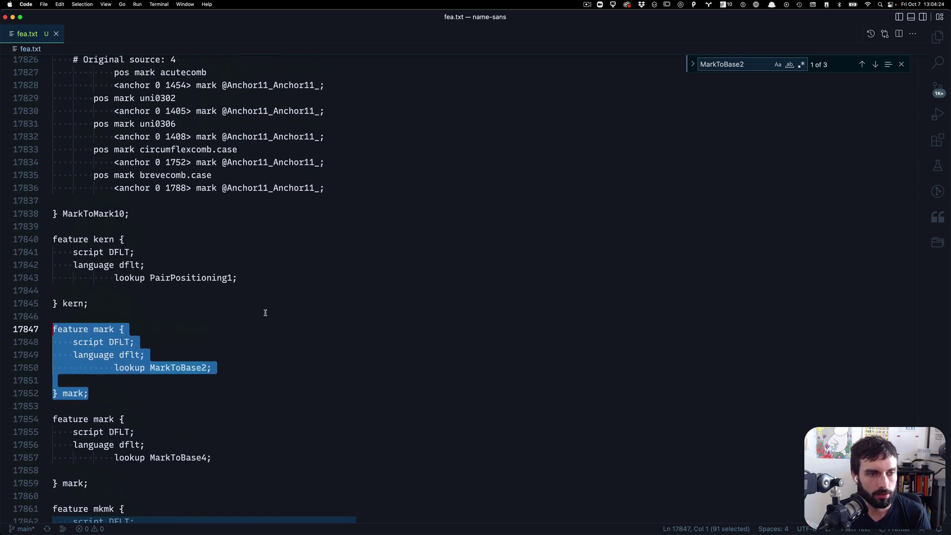
{"action": "scroll", "coordinate": [165, 311], "scroll_direction": "up", "scroll_amount": 3}
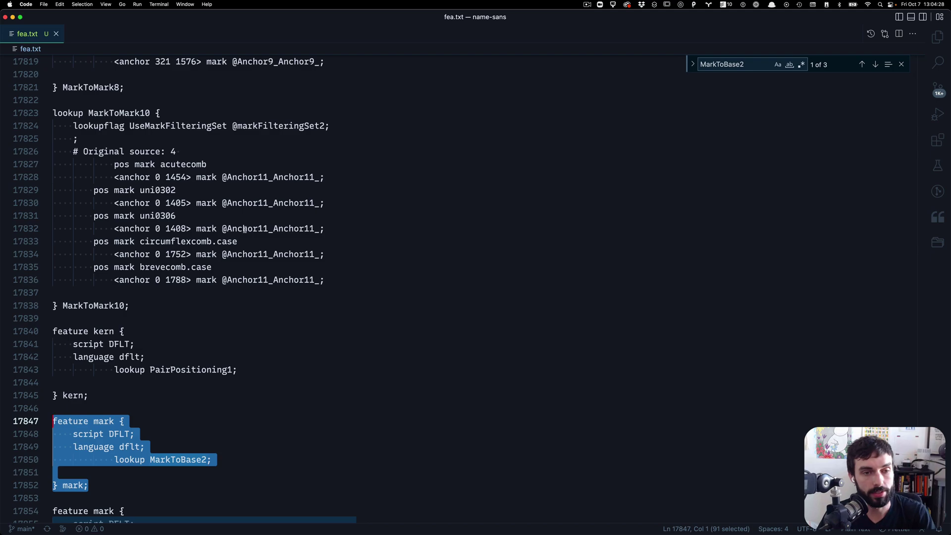
{"action": "scroll", "coordinate": [259, 217], "scroll_direction": "up", "scroll_amount": 2}
{"action": "scroll", "coordinate": [258, 217], "scroll_direction": "up", "scroll_amount": 20}
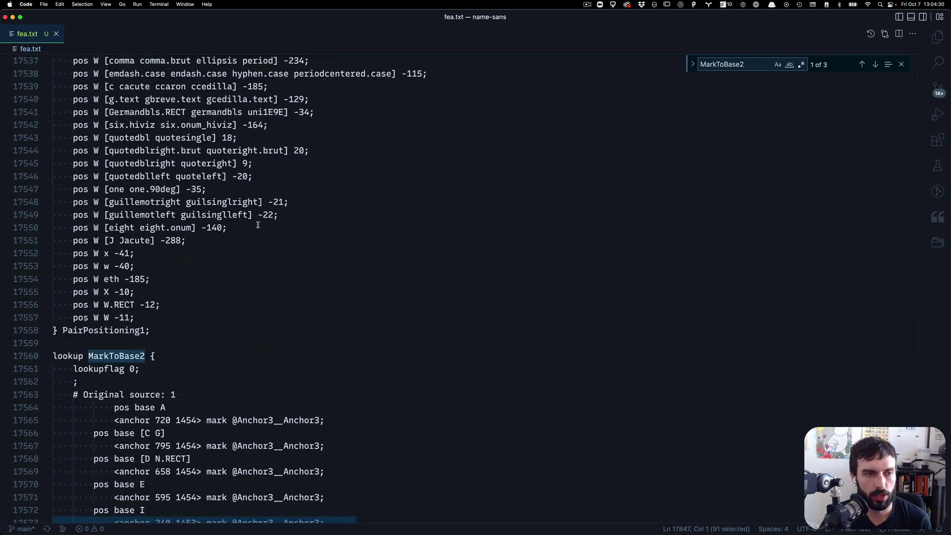
{"action": "scroll", "coordinate": [258, 224], "scroll_direction": "up", "scroll_amount": 20}
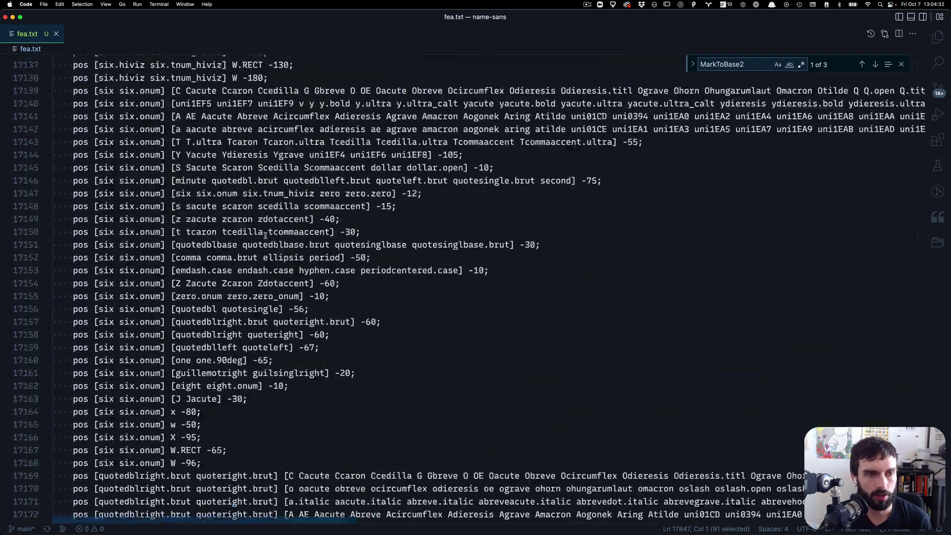
{"action": "scroll", "coordinate": [265, 236], "scroll_direction": "up", "scroll_amount": 20}
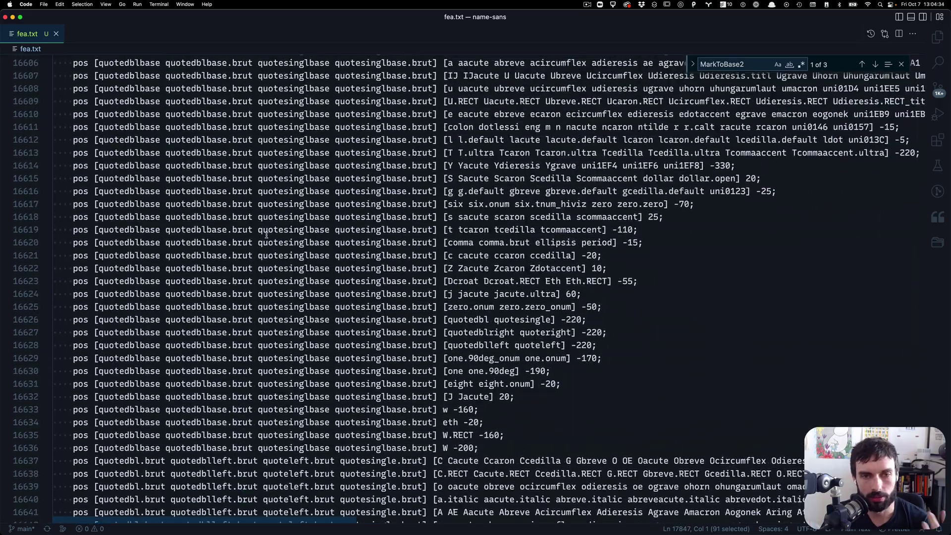
{"action": "scroll", "coordinate": [294, 251], "scroll_direction": "up", "scroll_amount": 20}
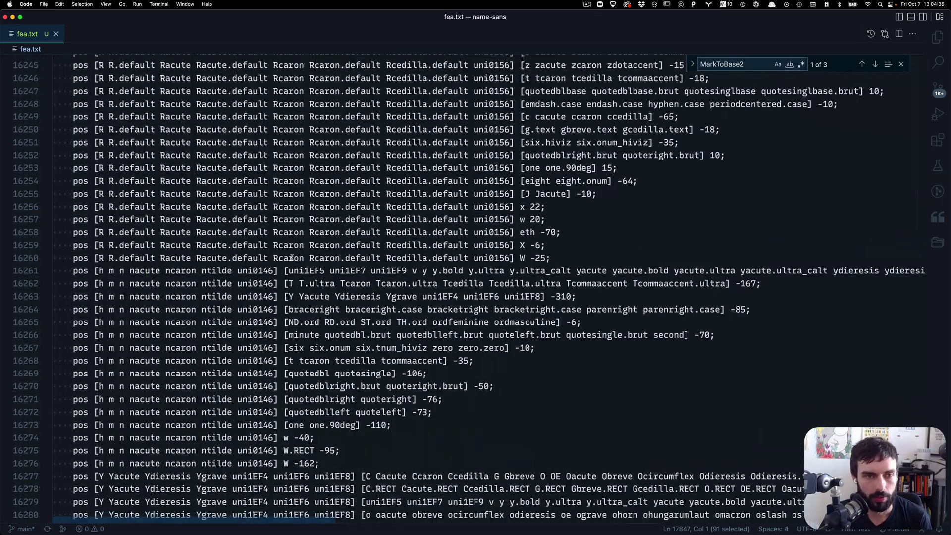
{"action": "scroll", "coordinate": [291, 257], "scroll_direction": "up", "scroll_amount": 3}
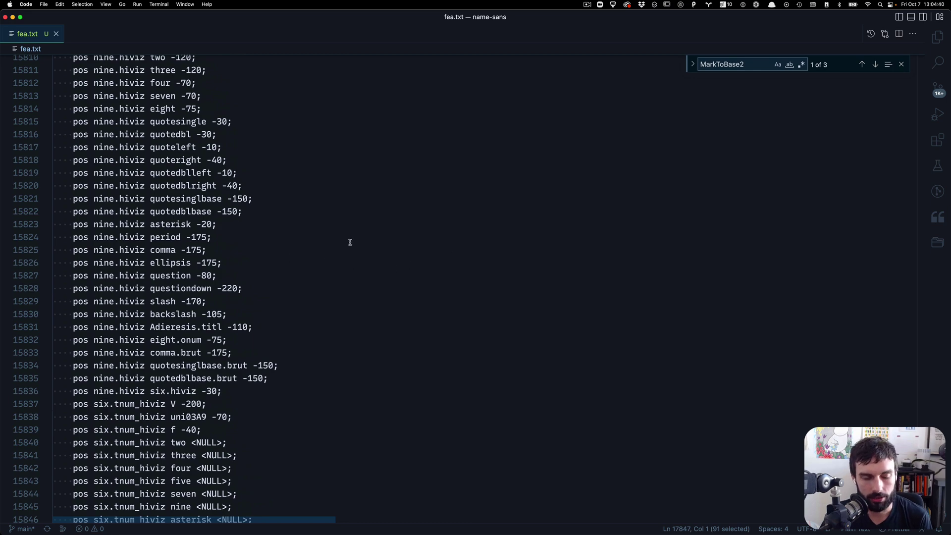
- Return to the Desktop 12 space, reposition FontGoggles, and close the Character Viewer
{"action": "key", "text": "super+grave"}
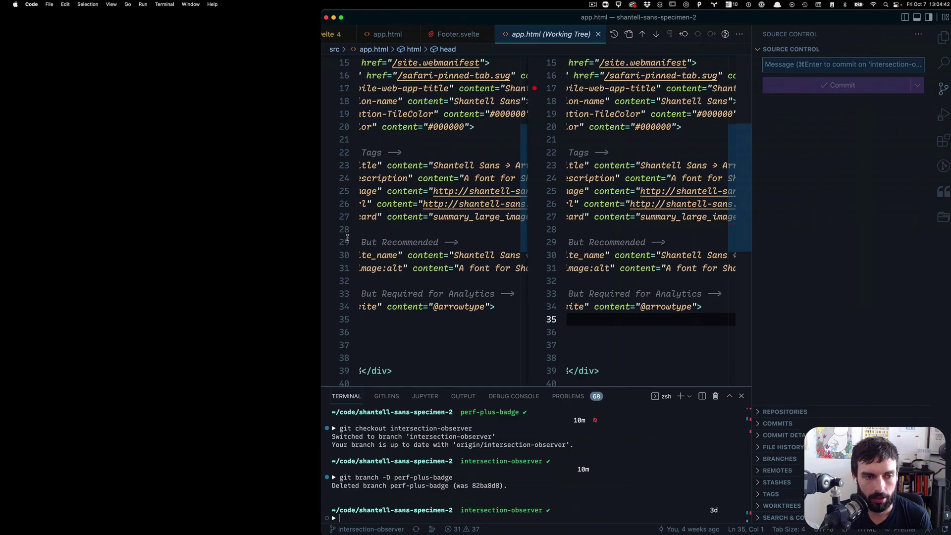
{"action": "key", "text": "super+Tab"}
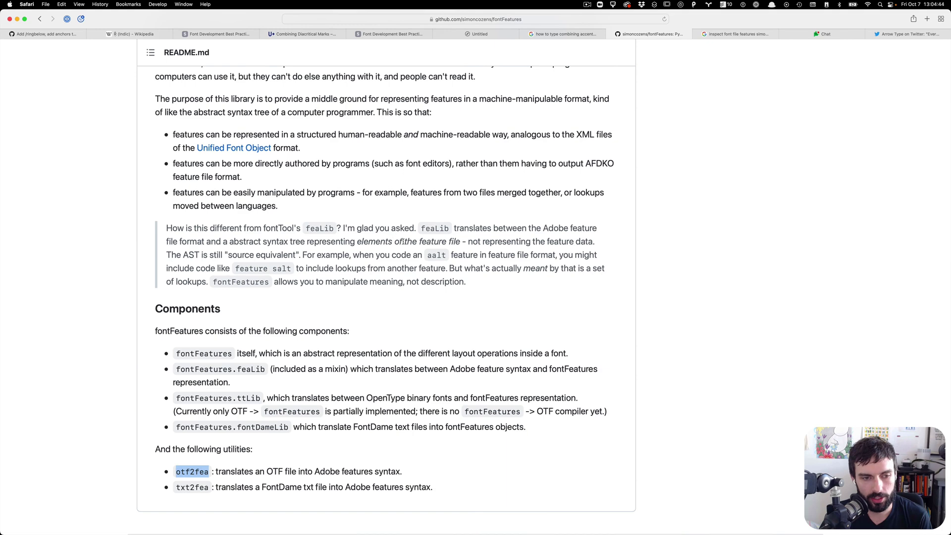
{"action": "key", "text": "ctrl+Right"}
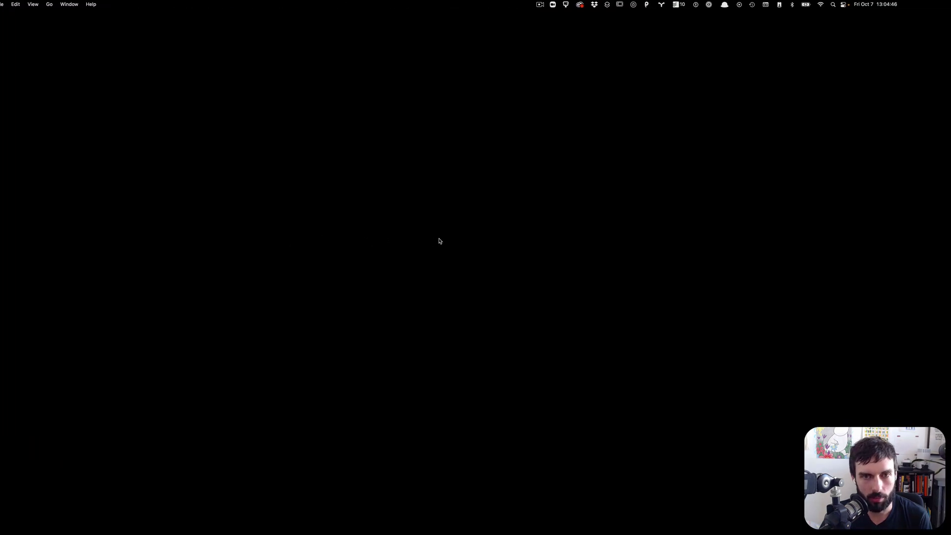
{"action": "key", "text": "ctrl+Up"}
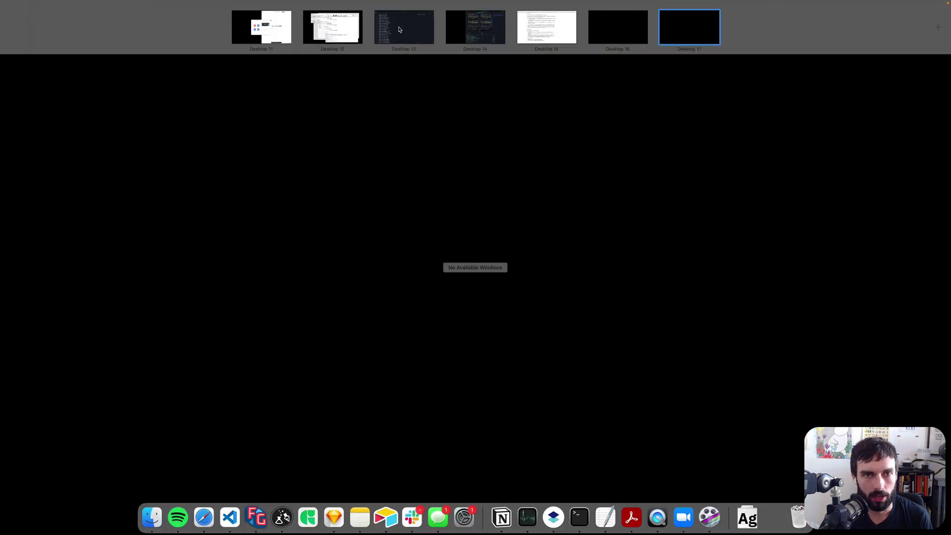
{"action": "left_click", "coordinate": [333, 28]}
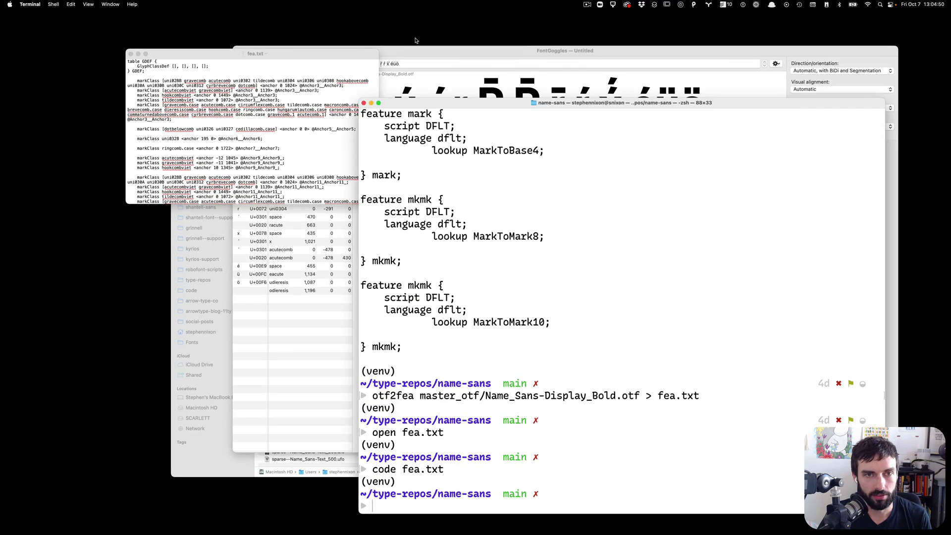
{"action": "left_click_drag", "start_coordinate": [489, 53], "coordinate": [407, 60]}
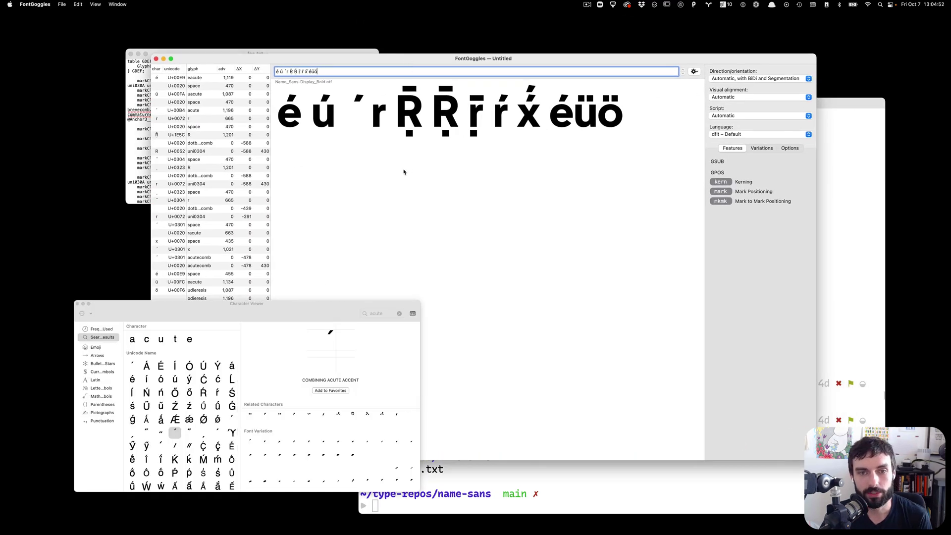
{"action": "left_click", "coordinate": [77, 304]}
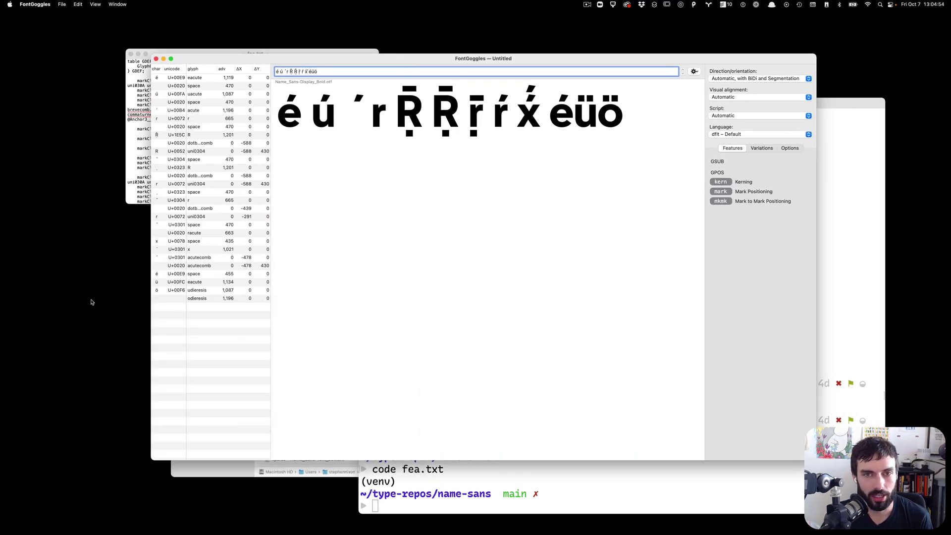
{"action": "left_click", "coordinate": [465, 244]}
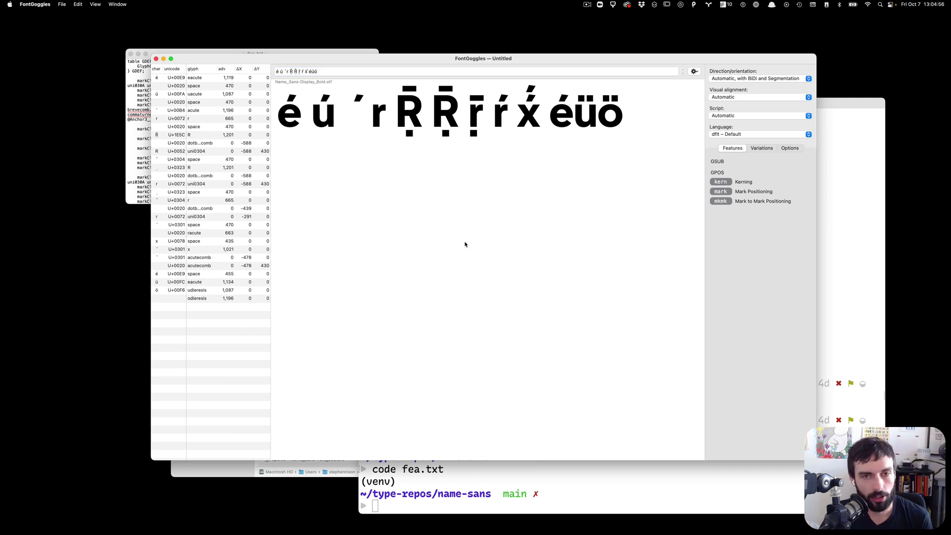